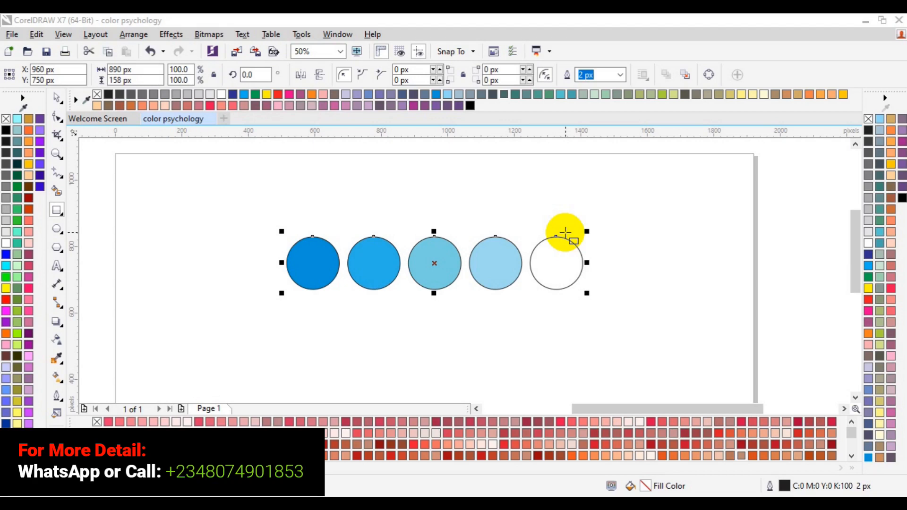
# Step: Delete the row of five circles and draw a square of about 130 px in the page's upper-left area
pyautogui.click(57, 98)
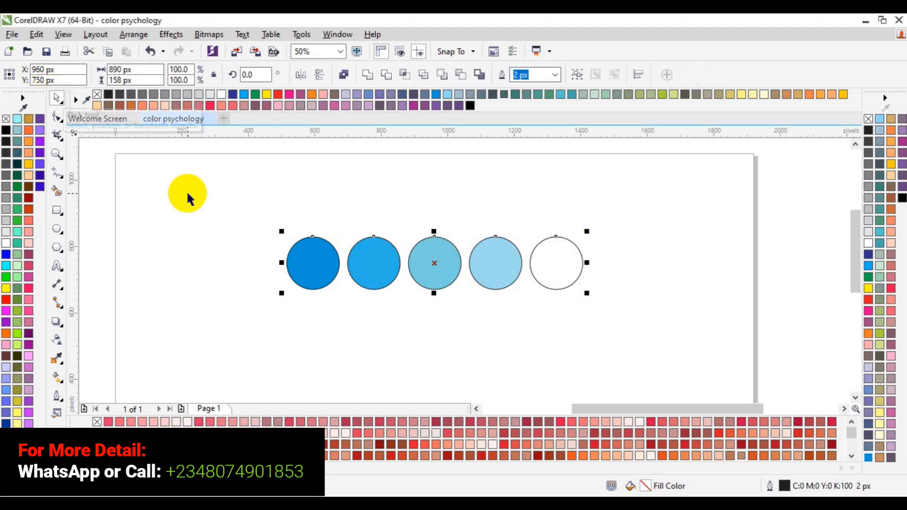
pyautogui.press('Delete')
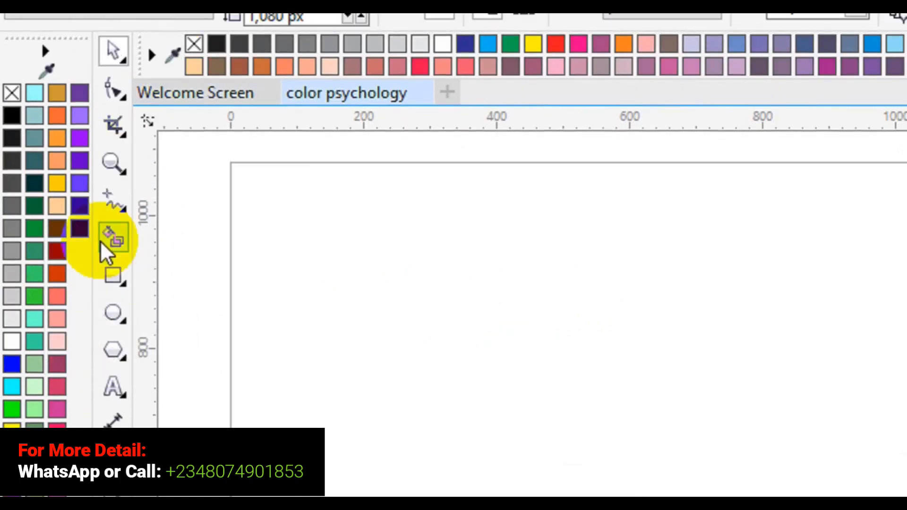
pyautogui.click(115, 281)
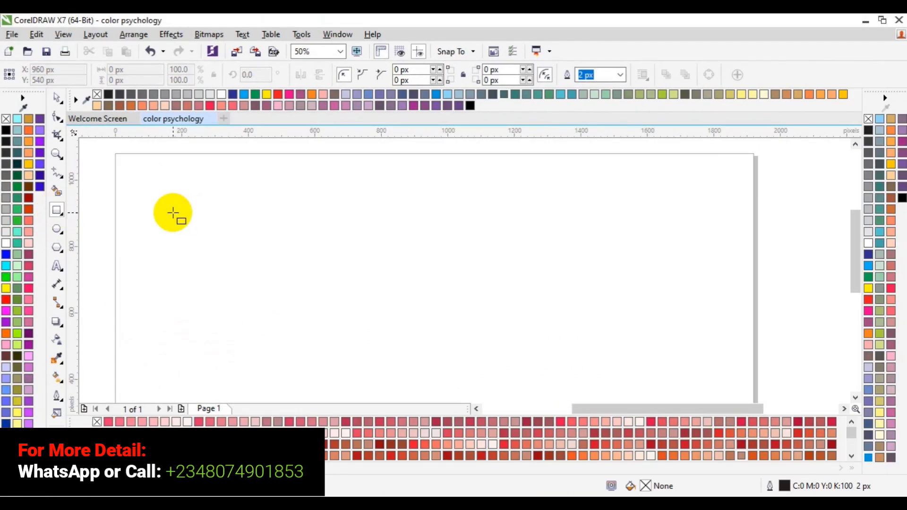
pyautogui.moveTo(173, 212); pyautogui.dragTo(215, 256)
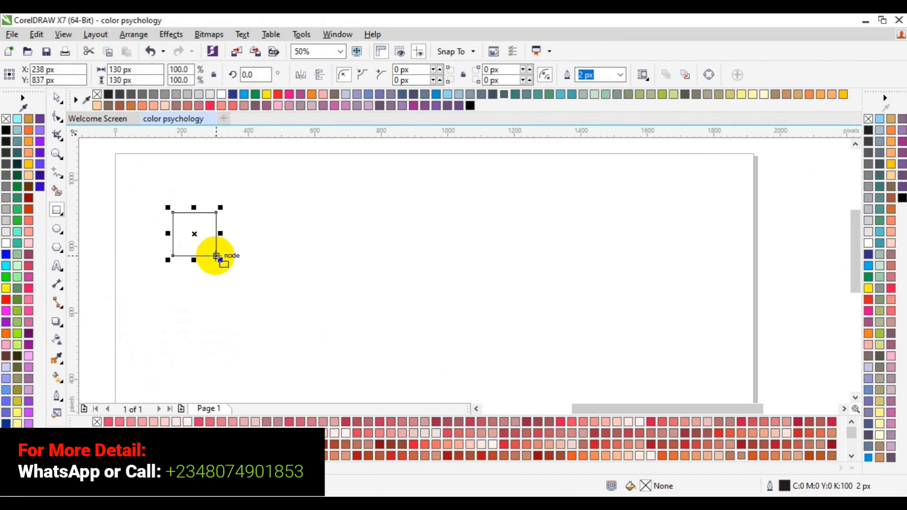
# Step: Copy the square about 173 px to its right and repeat the duplication to make a row of four
pyautogui.click(192, 235)
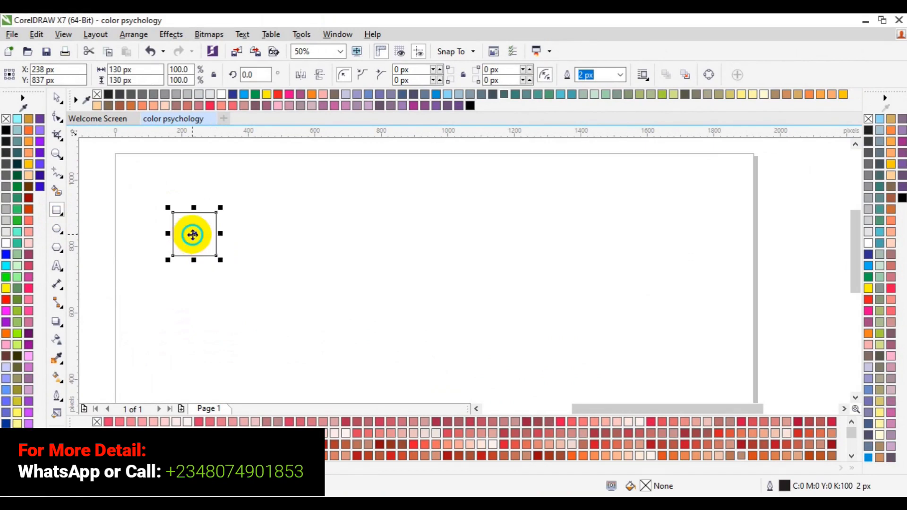
pyautogui.moveTo(193, 235); pyautogui.dragTo(252, 236)
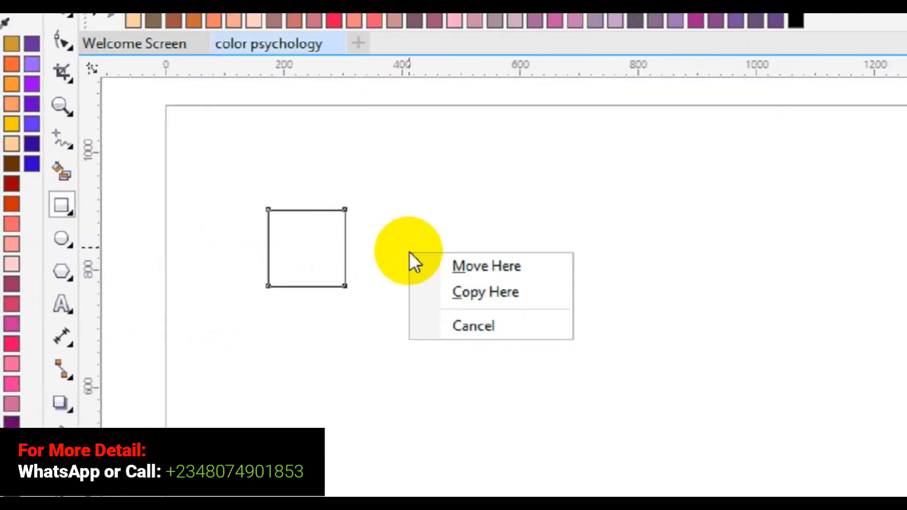
pyautogui.click(455, 267)
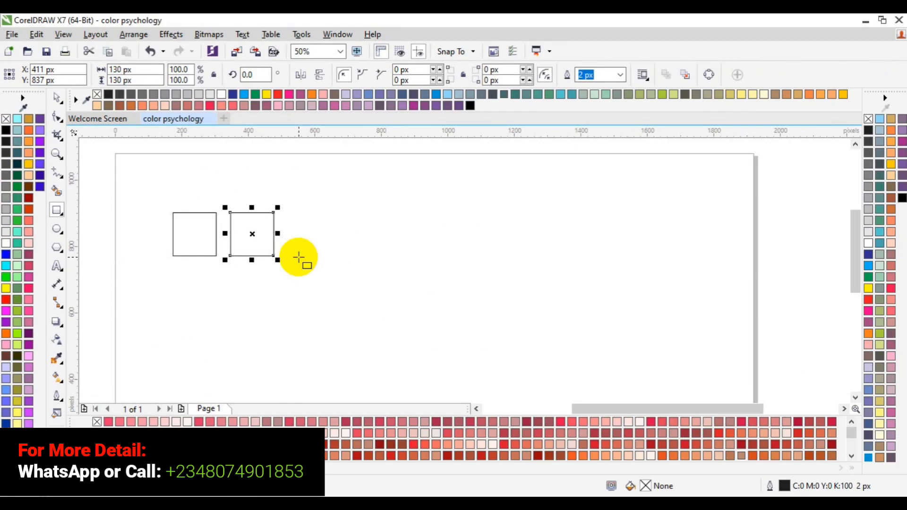
pyautogui.hotkey('ctrl', 'r')
pyautogui.hotkey('ctrl', 'r')
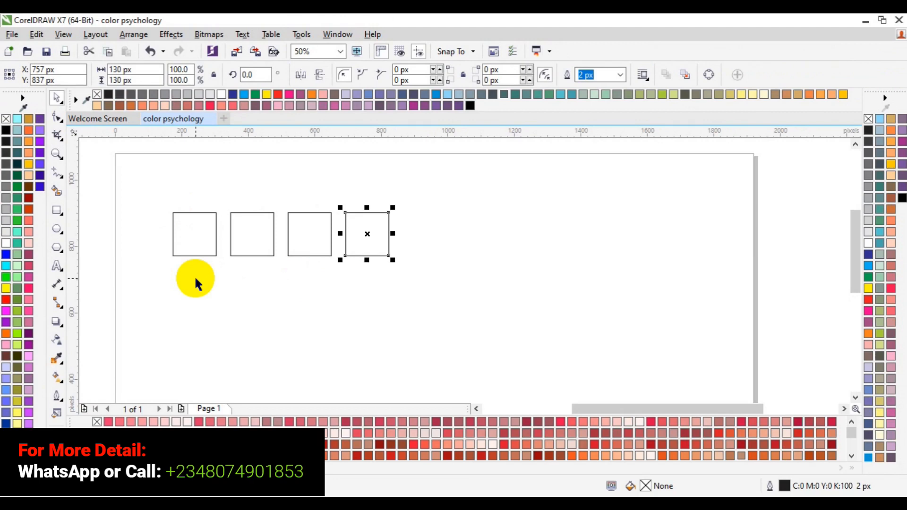
# Step: Move the two right-hand squares below the other two, to about Y 508 px, and group the squares as two pairs
pyautogui.keyDown('shift'); pyautogui.click(289, 233); pyautogui.keyUp('shift')
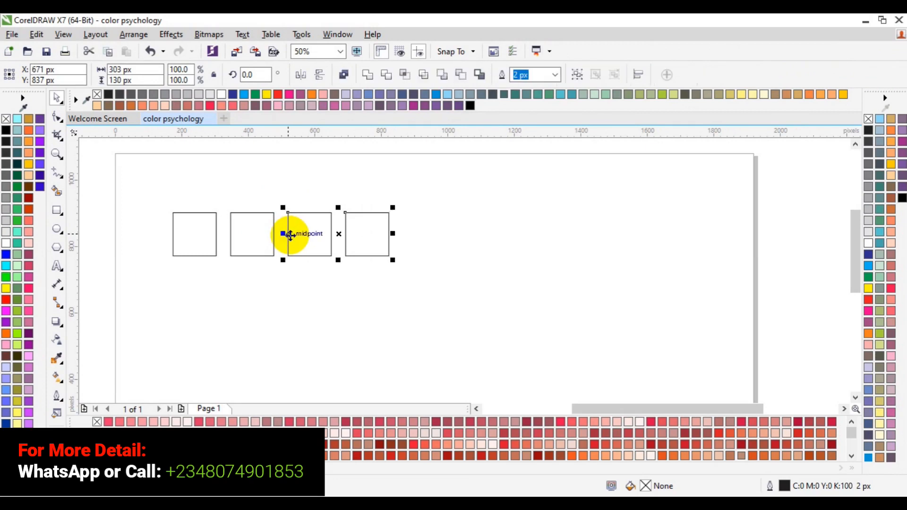
pyautogui.moveTo(336, 231); pyautogui.dragTo(328, 344)
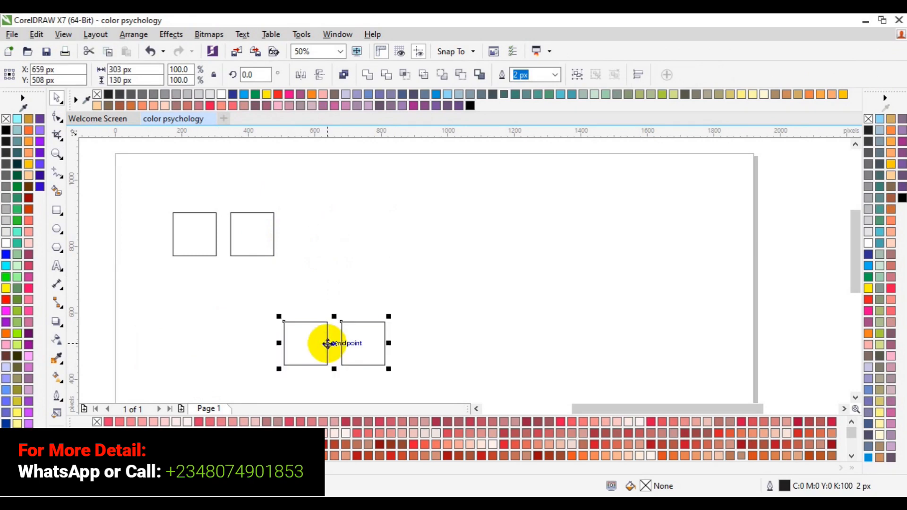
pyautogui.click(224, 248)
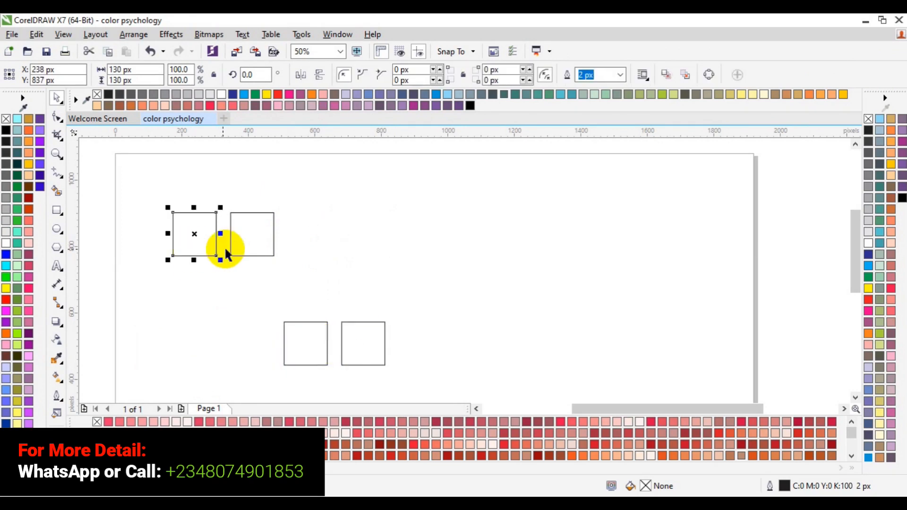
pyautogui.keyDown('shift'); pyautogui.click(237, 249); pyautogui.keyUp('shift')
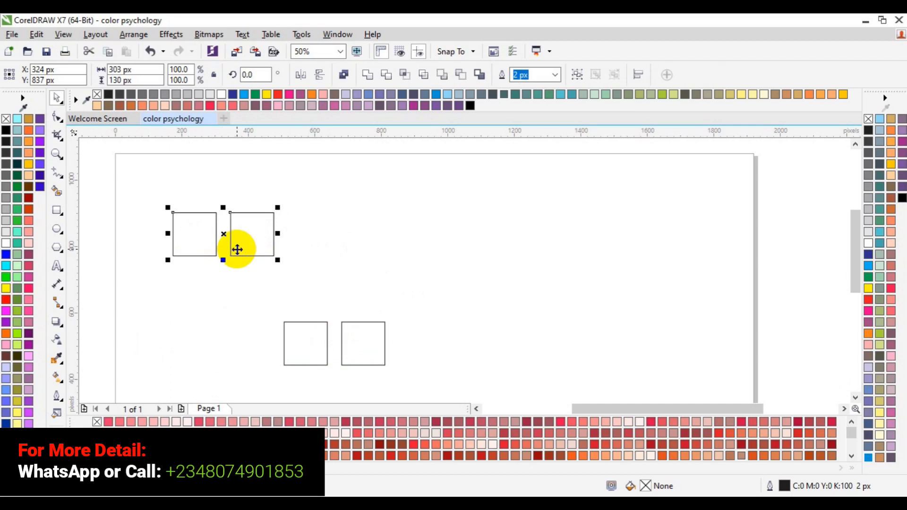
pyautogui.click(320, 328)
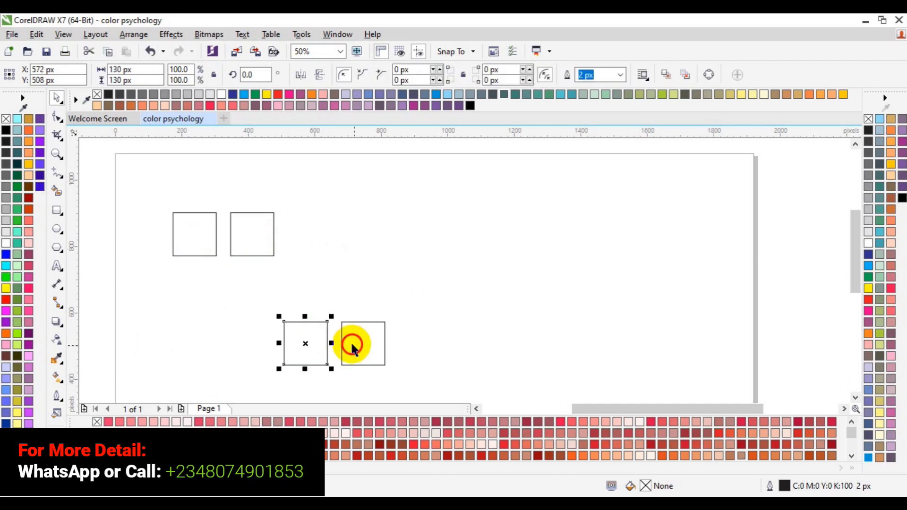
pyautogui.keyDown('shift'); pyautogui.click(357, 350); pyautogui.keyUp('shift')
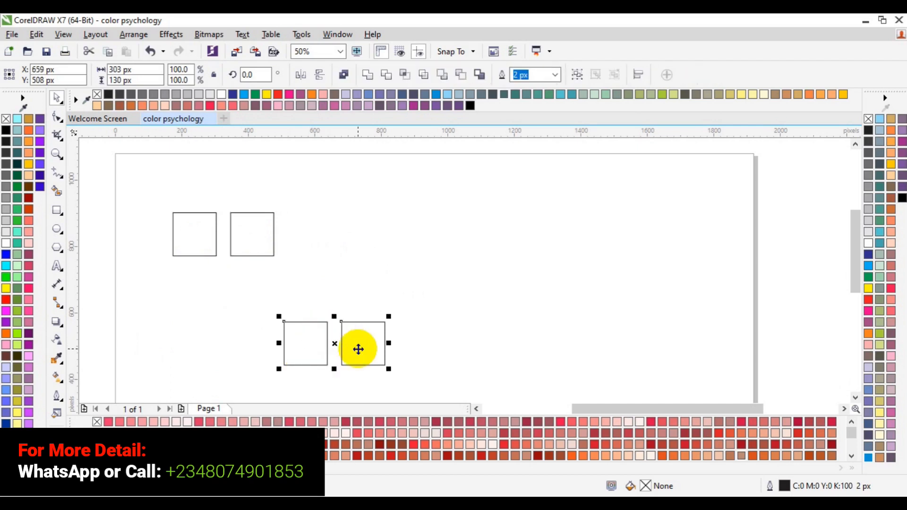
pyautogui.hotkey('ctrl', 'g')
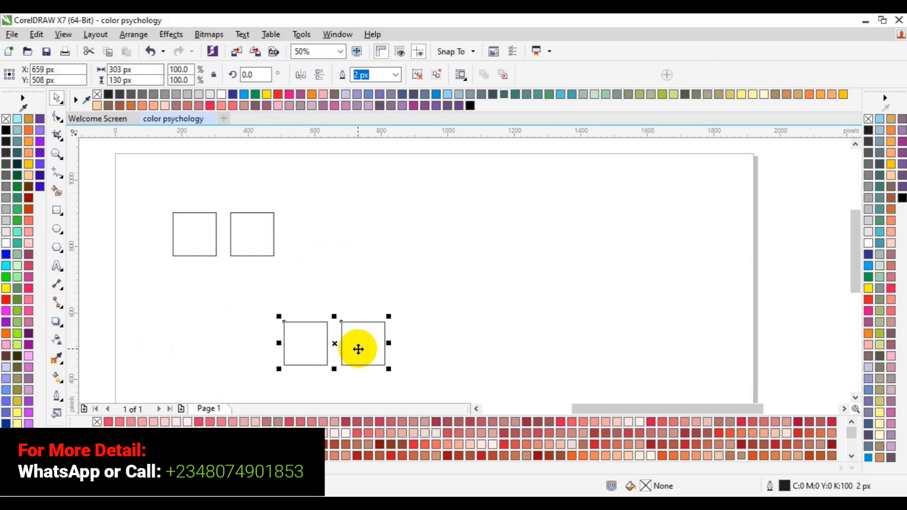
# Step: Left-align the lower pair of squares with the upper pair and group both pairs together
pyautogui.keyDown('shift'); pyautogui.click(206, 244); pyautogui.keyUp('shift')
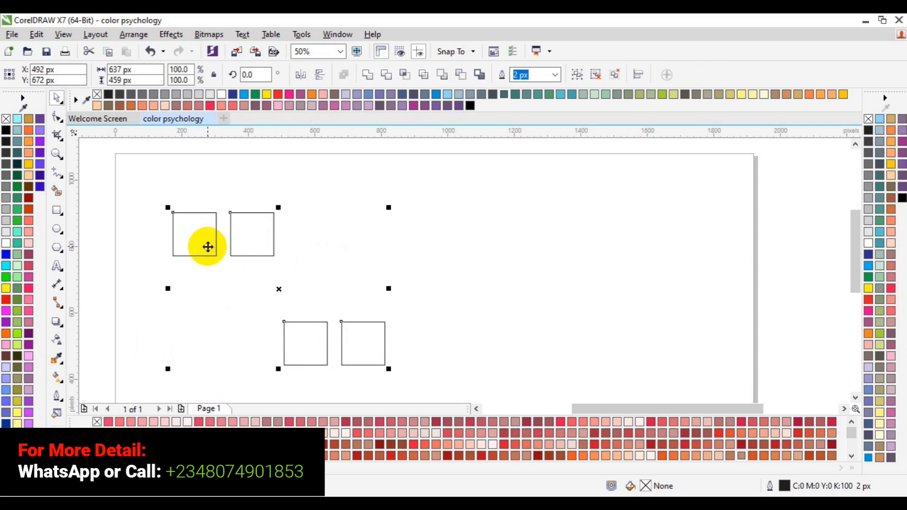
pyautogui.press('l')
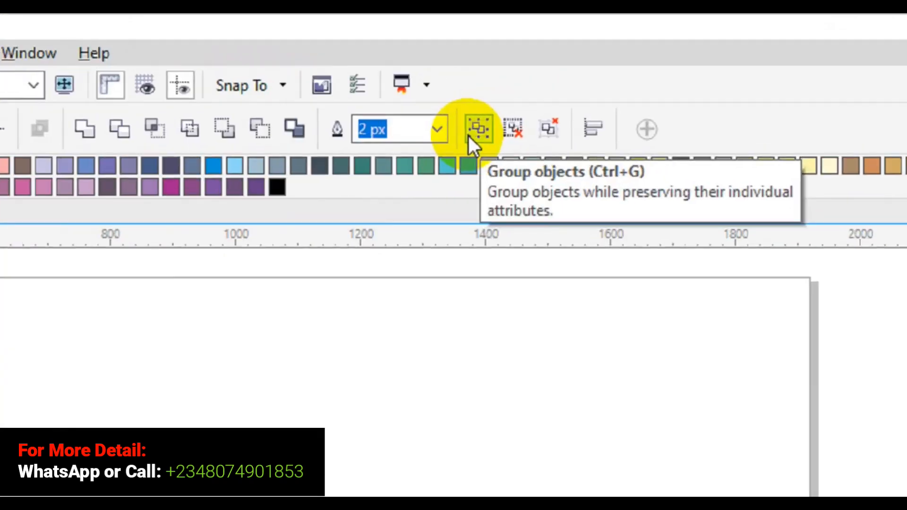
pyautogui.click(576, 75)
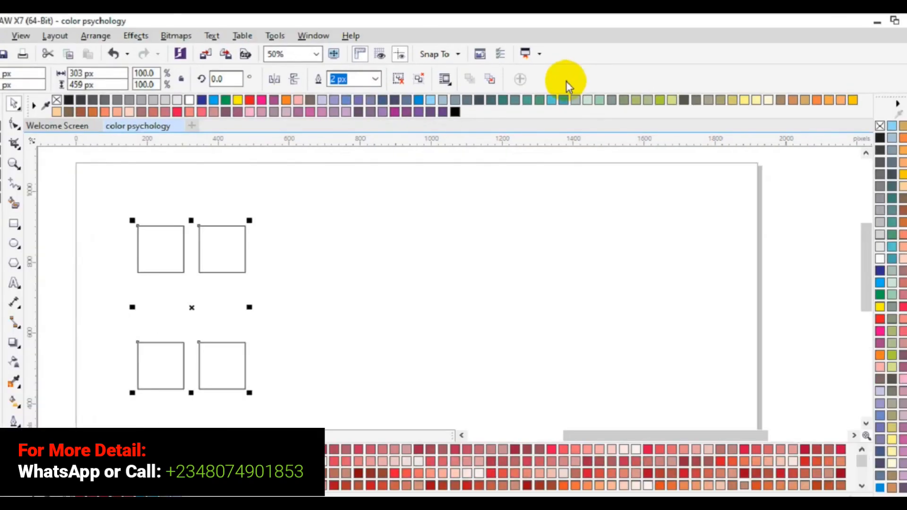
# Step: Center the group of squares on the page and move it straight up to about Y 670 px
pyautogui.press('p')
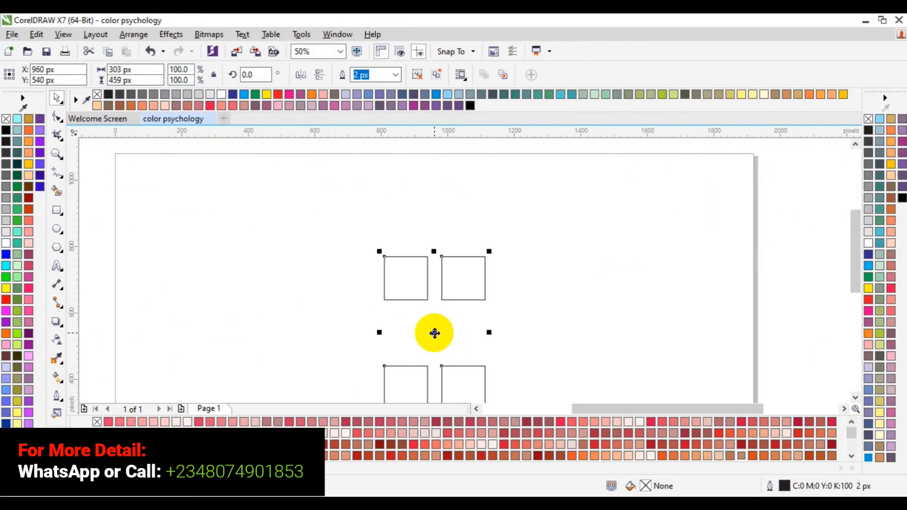
pyautogui.moveTo(434, 334); pyautogui.dragTo(435, 314)
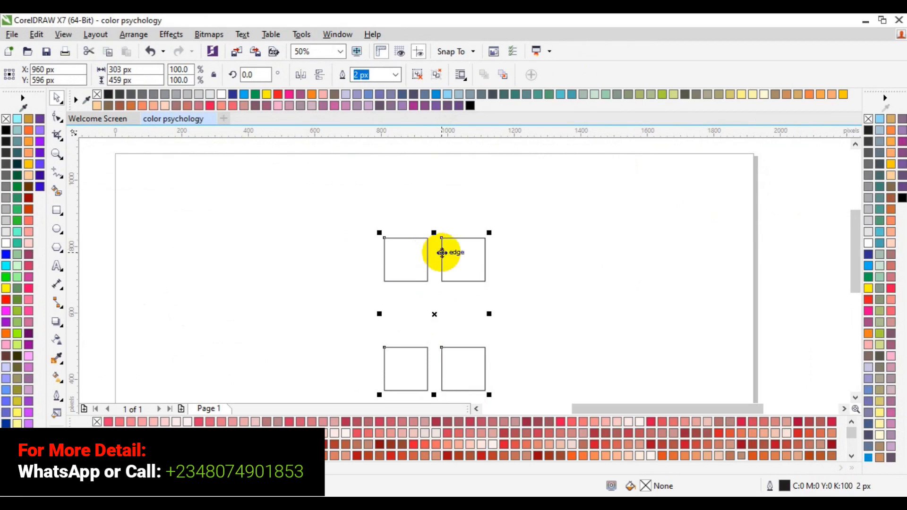
pyautogui.click(436, 317)
pyautogui.moveTo(433, 310); pyautogui.dragTo(433, 291)
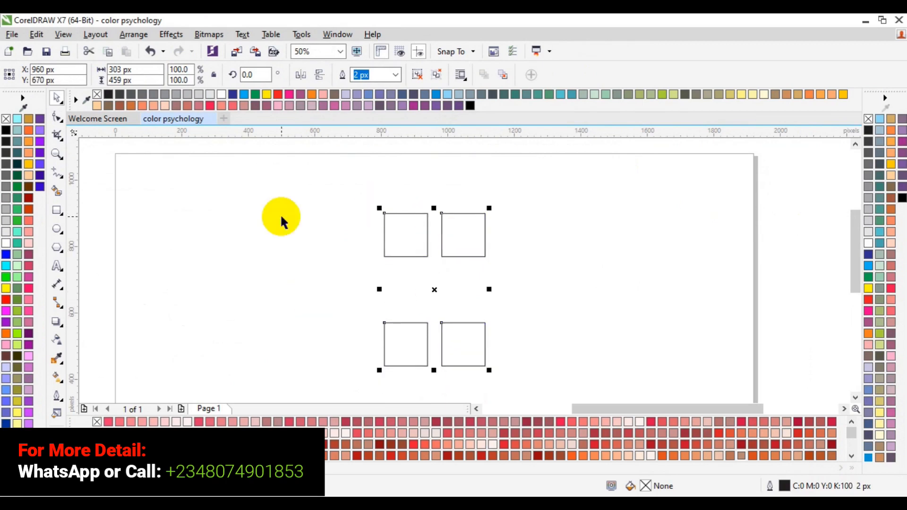
# Step: Add the text "RGB COLOR" and place it to the left of the upper pair of squares
pyautogui.click(60, 268)
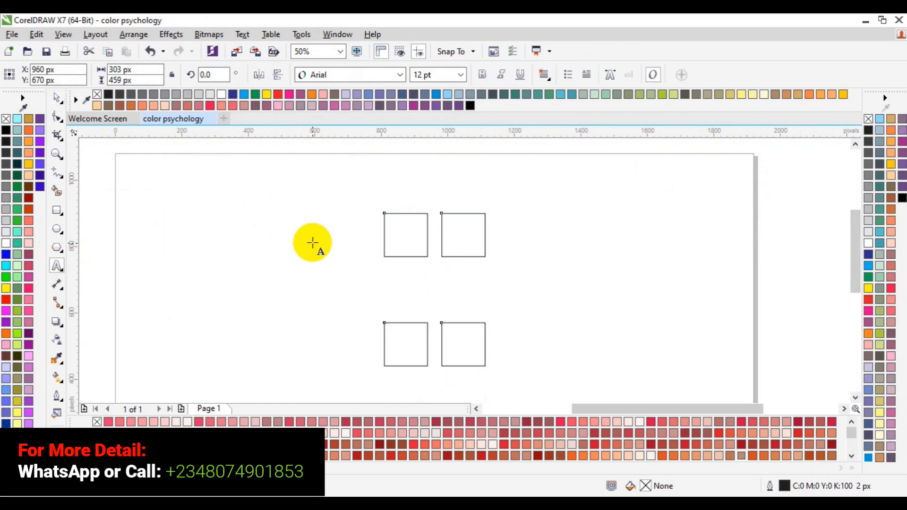
pyautogui.click(277, 237)
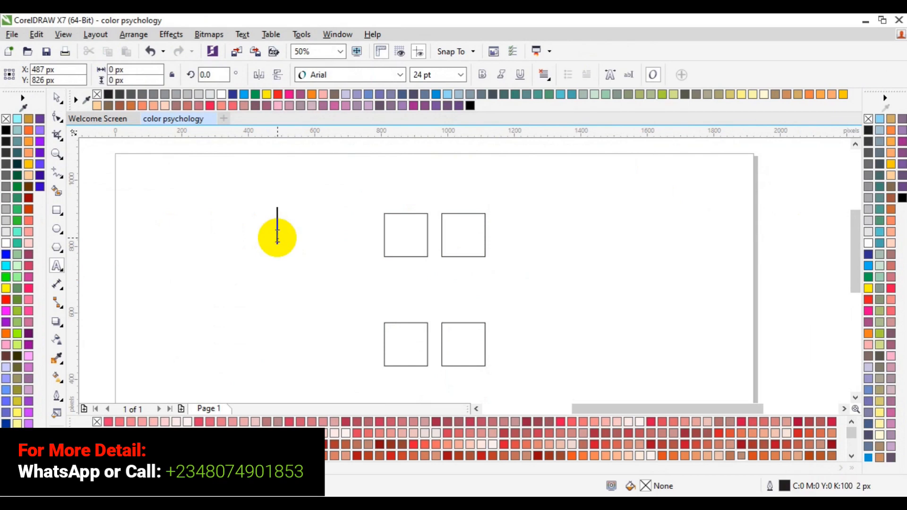
pyautogui.write('RGB')
pyautogui.press('Escape')
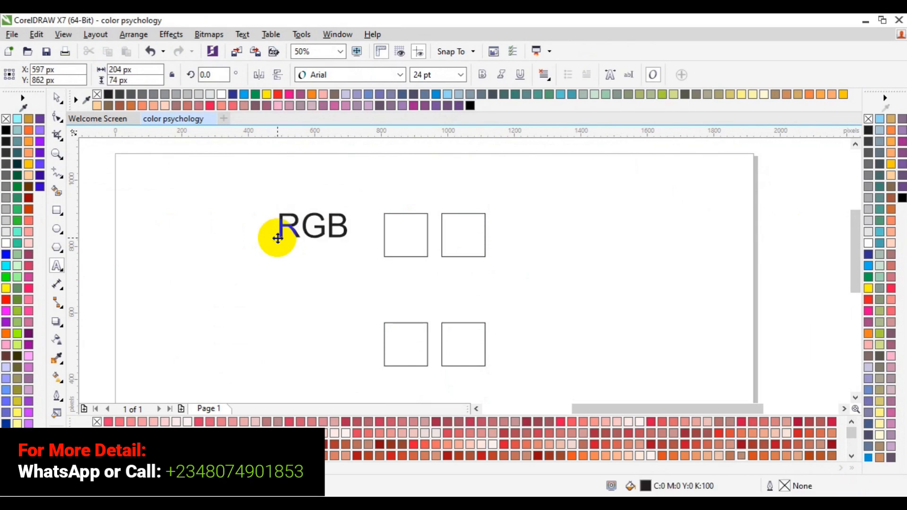
pyautogui.write('OL')
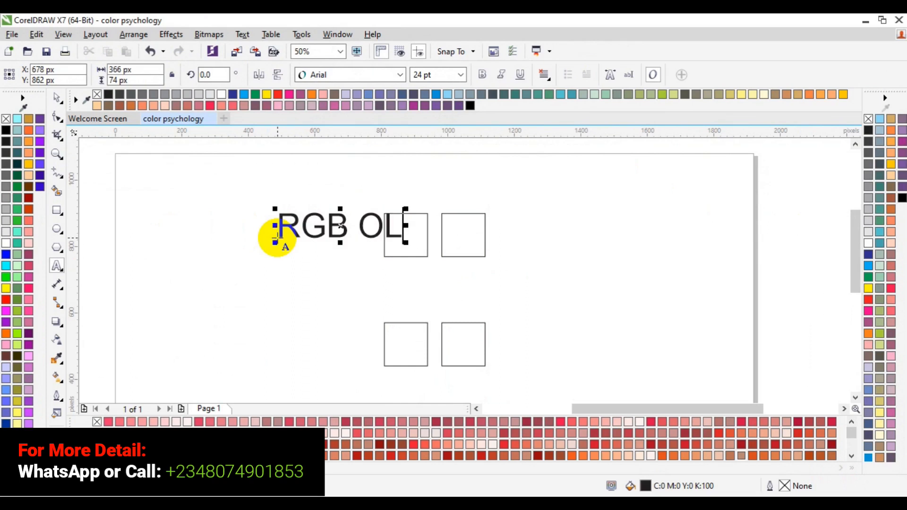
pyautogui.press('BackSpace')
pyautogui.press('BackSpace')
pyautogui.write('COLOR')
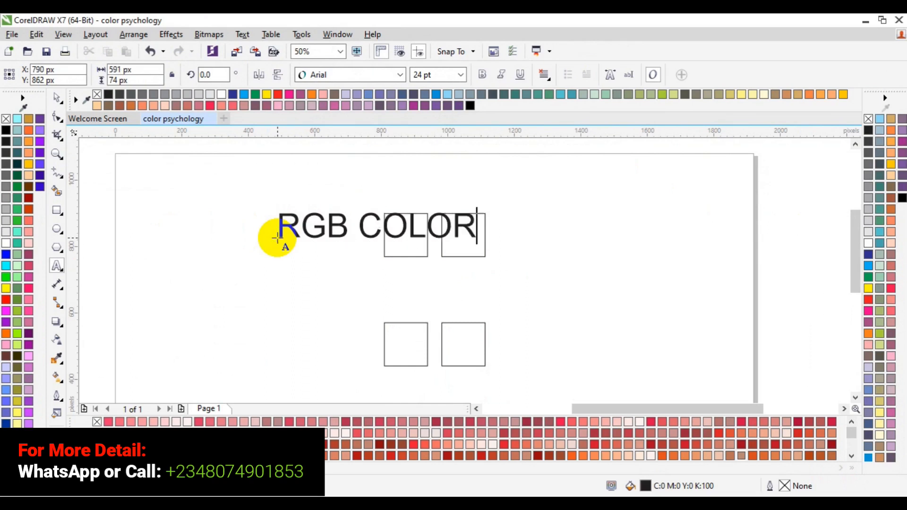
pyautogui.press('Escape')
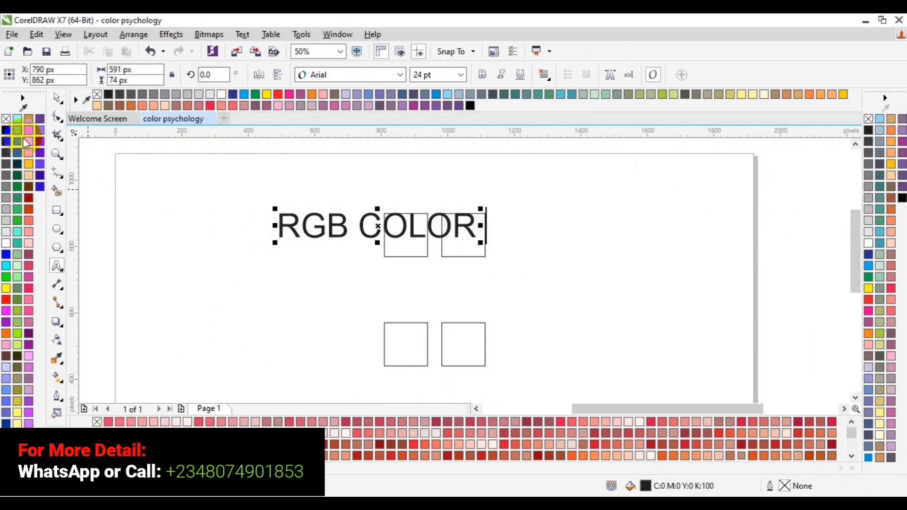
pyautogui.click(56, 98)
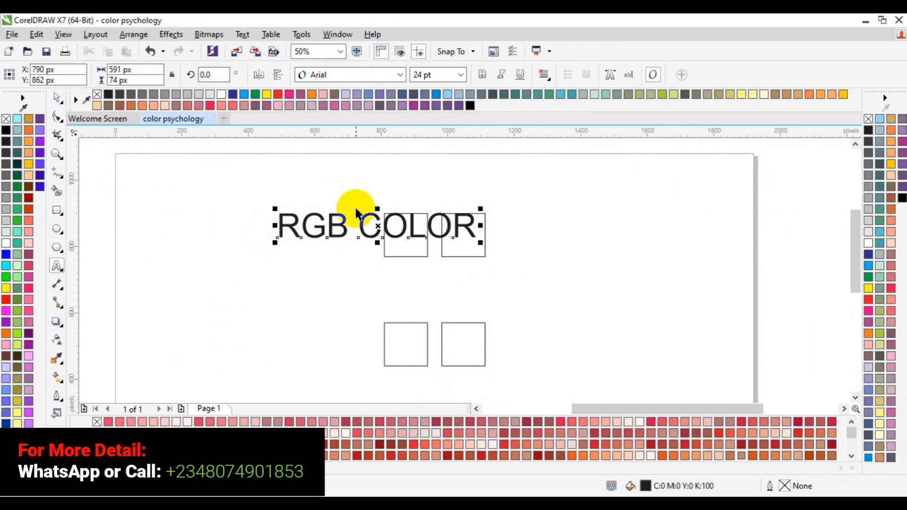
pyautogui.moveTo(377, 224); pyautogui.dragTo(261, 234)
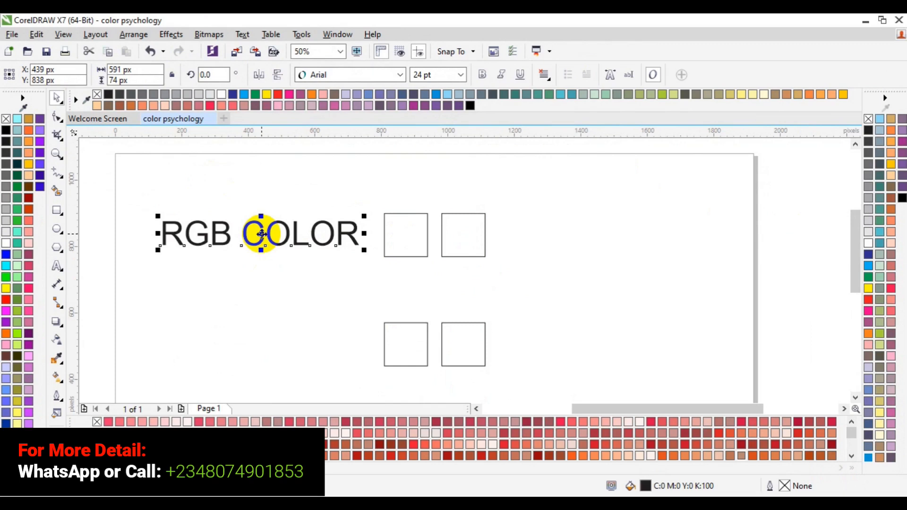
# Step: Copy the RGB COLOR label straight down beside the lower pair of squares
pyautogui.click(261, 234)
pyautogui.moveTo(262, 234); pyautogui.dragTo(259, 344)
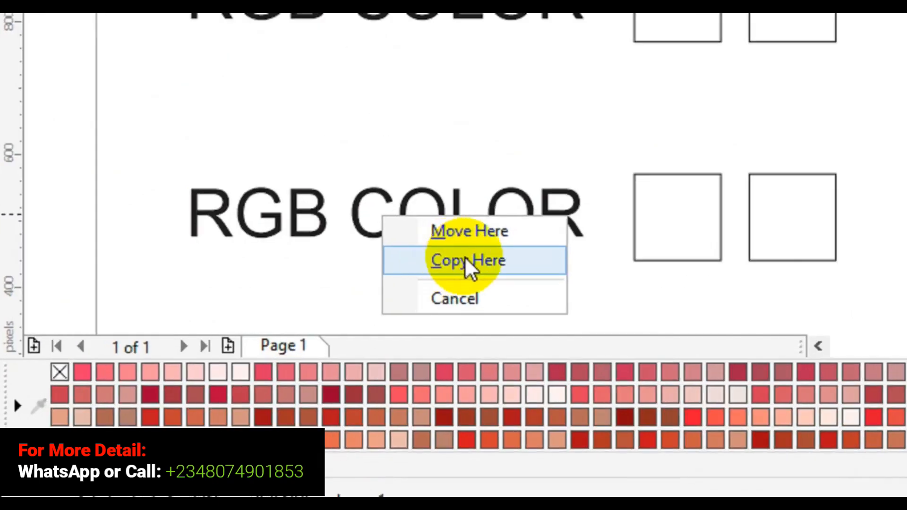
pyautogui.click(464, 260)
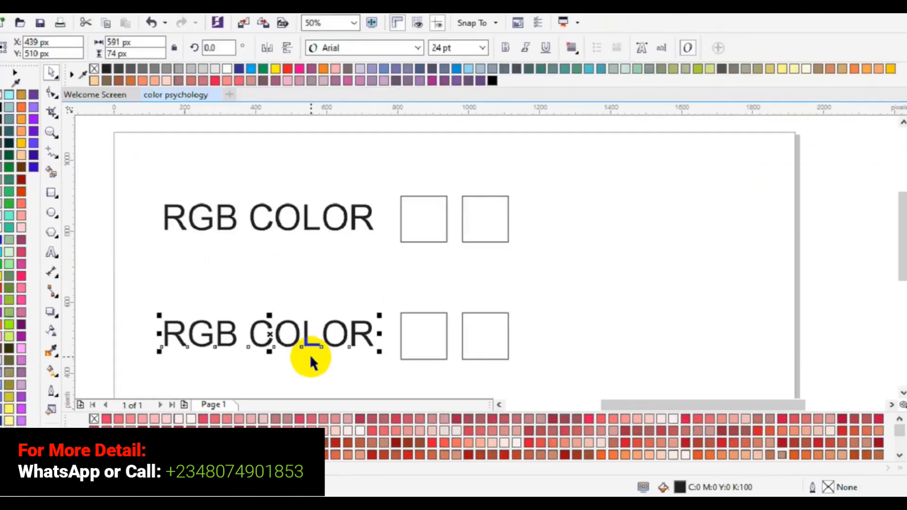
# Step: Change the lower label's text to "CMYK COLOR"
pyautogui.click(51, 252)
pyautogui.click(222, 333)
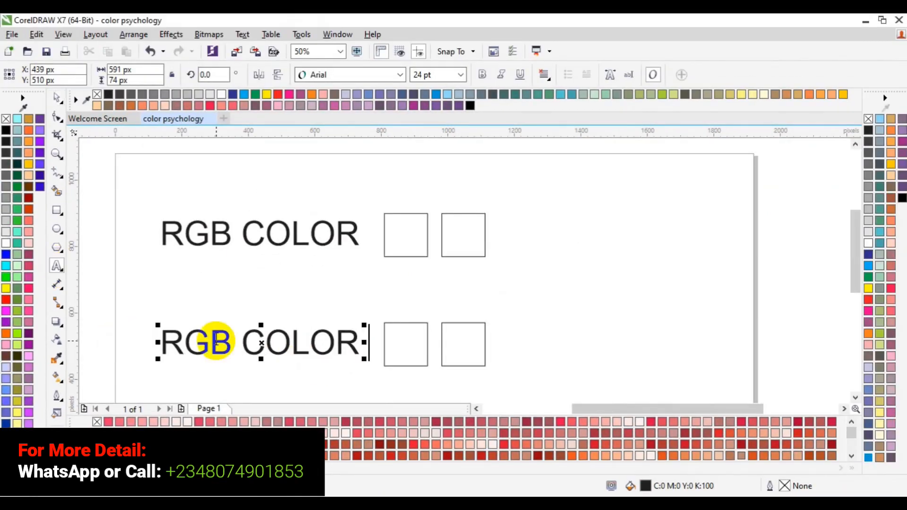
pyautogui.click(217, 340)
pyautogui.press('Right')
pyautogui.press('BackSpace')
pyautogui.press('BackSpace')
pyautogui.press('BackSpace')
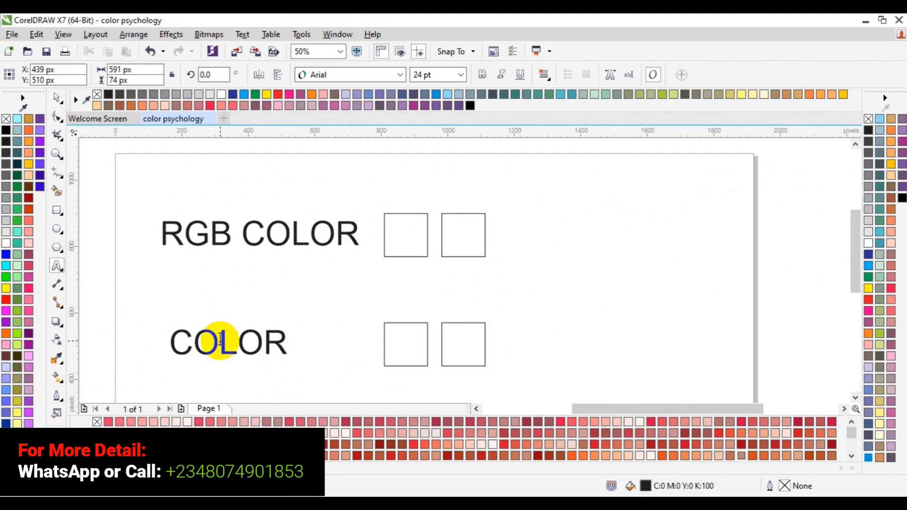
pyautogui.write('CMY ')
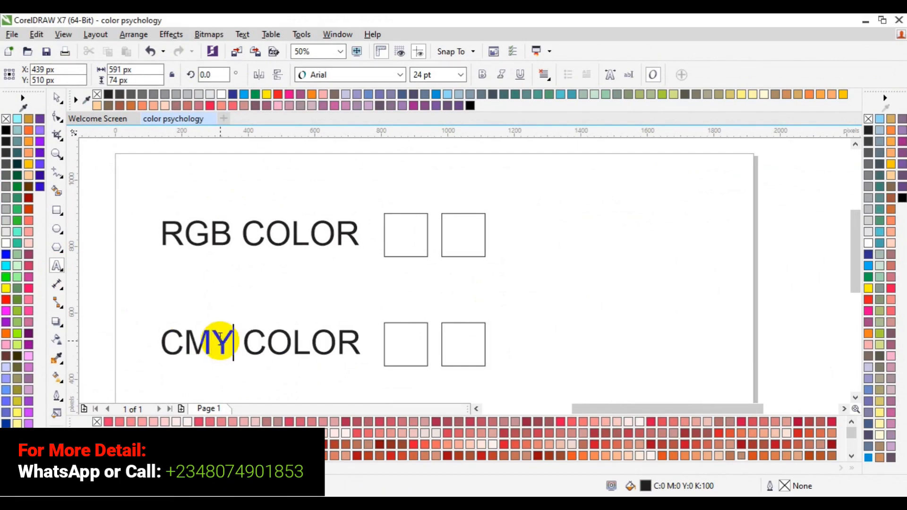
pyautogui.write('K')
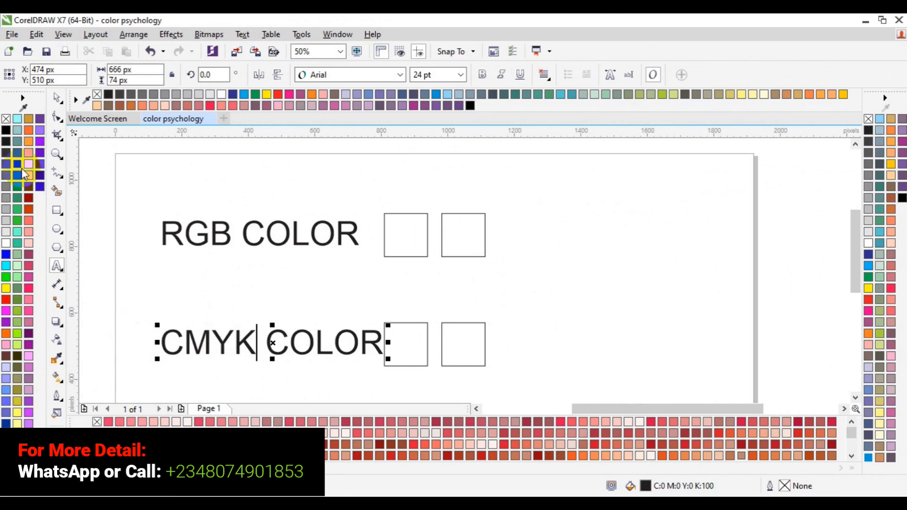
# Step: Left-align the RGB COLOR and CMYK COLOR labels with each other
pyautogui.click(57, 98)
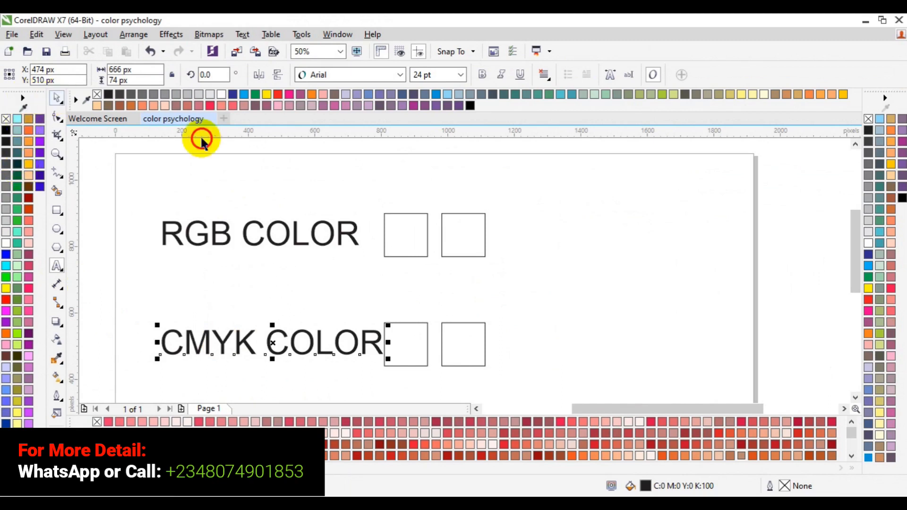
pyautogui.keyDown('shift'); pyautogui.click(177, 230); pyautogui.keyUp('shift')
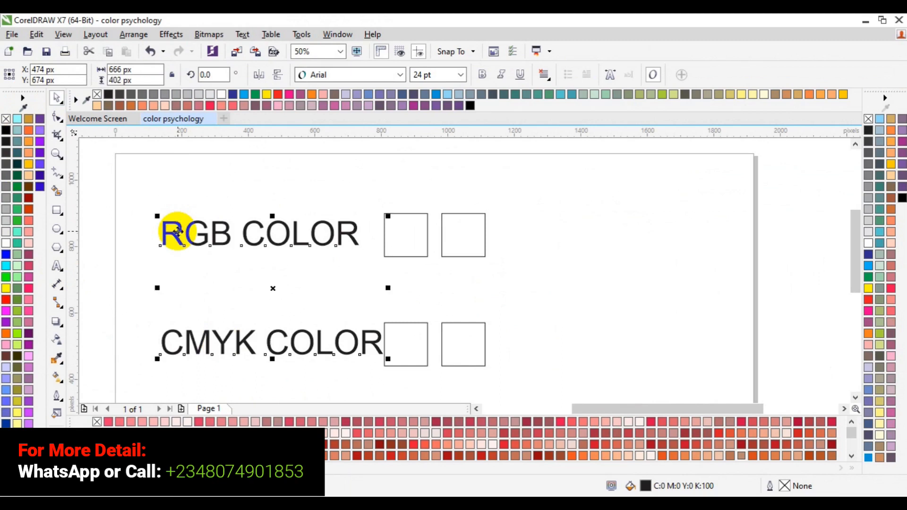
pyautogui.press('l')
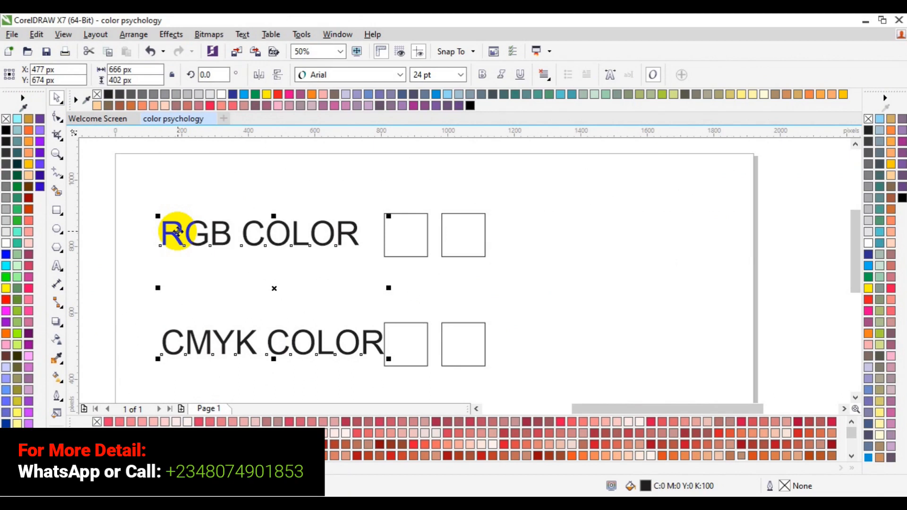
# Step: Nudge both labels together to the left, clear of the squares, to about X 376 px
pyautogui.press('Left')
pyautogui.press('Left')
pyautogui.press('Left')
pyautogui.press('Left')
pyautogui.press('Left')
pyautogui.press('Left')
pyautogui.press('Left')
pyautogui.press('Left')
pyautogui.press('Left')
pyautogui.press('Left')
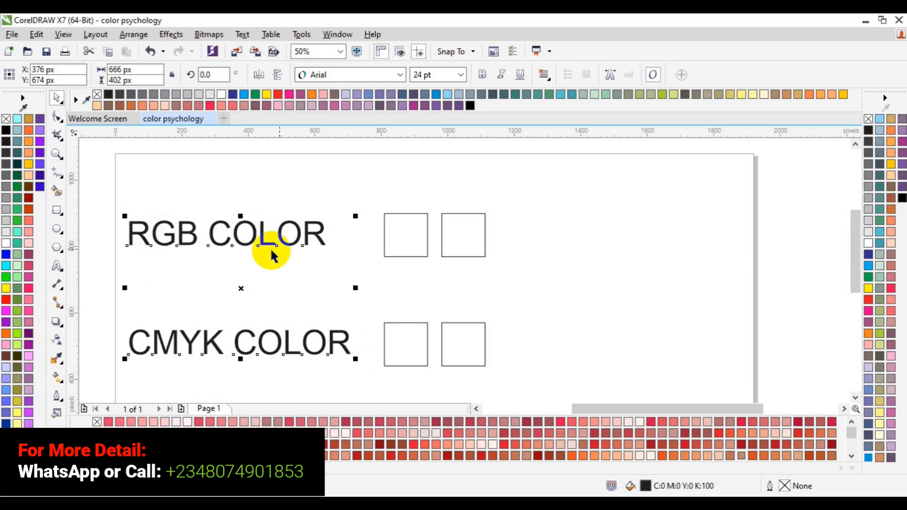
pyautogui.click(620, 308)
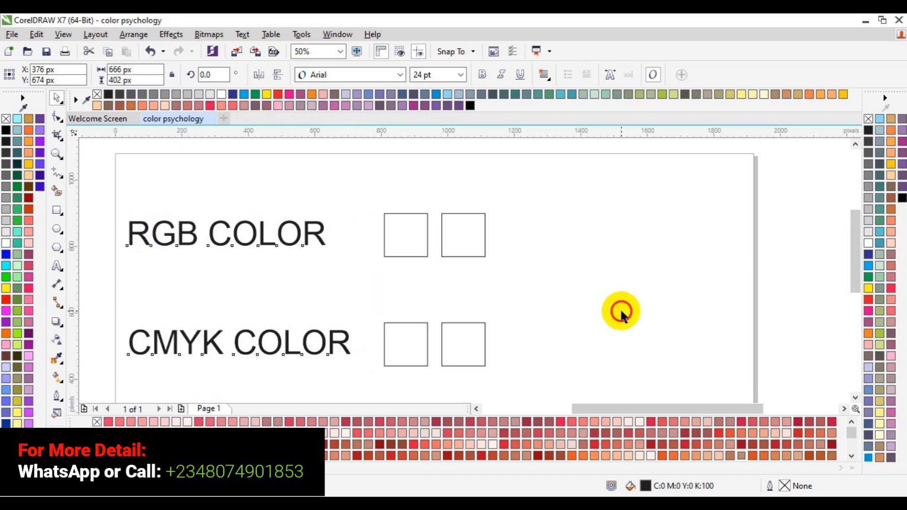
# Step: Ungroup the set of squares into two pairs and ungroup the upper and lower pairs into individual squares
pyautogui.click(422, 256)
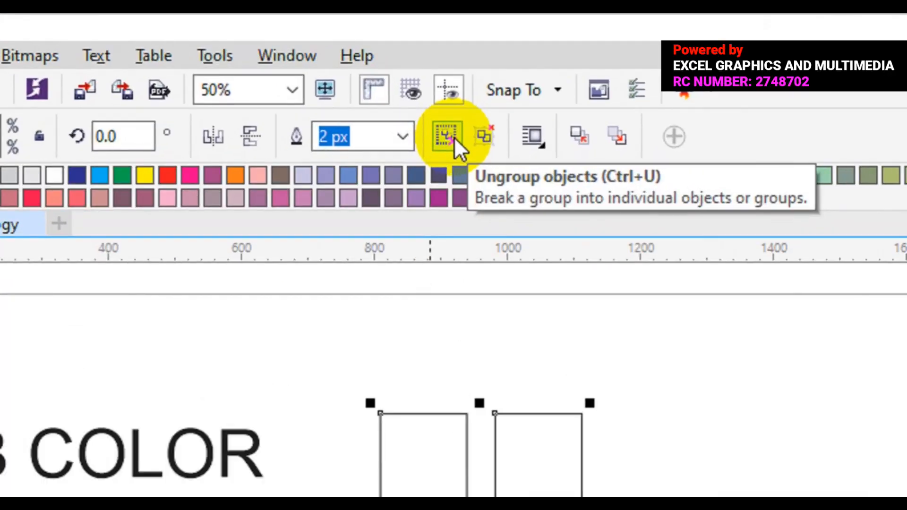
pyautogui.click(454, 137)
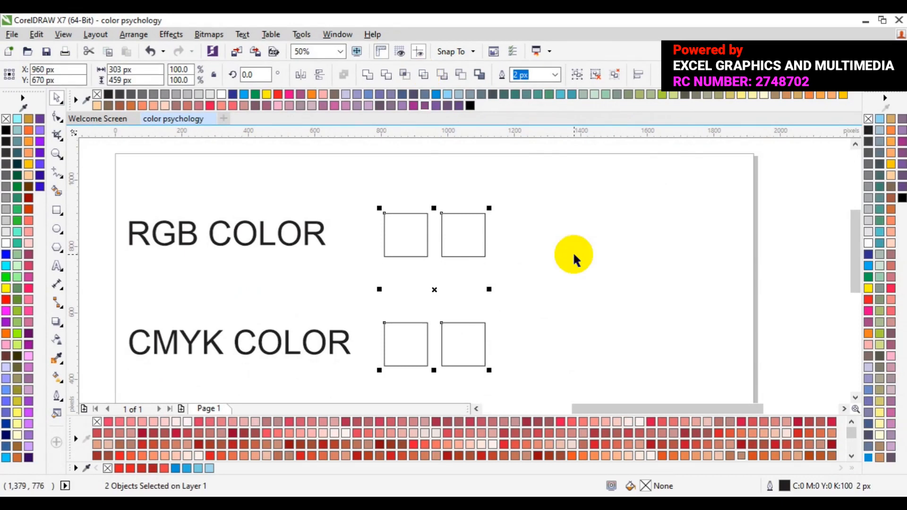
pyautogui.click(574, 259)
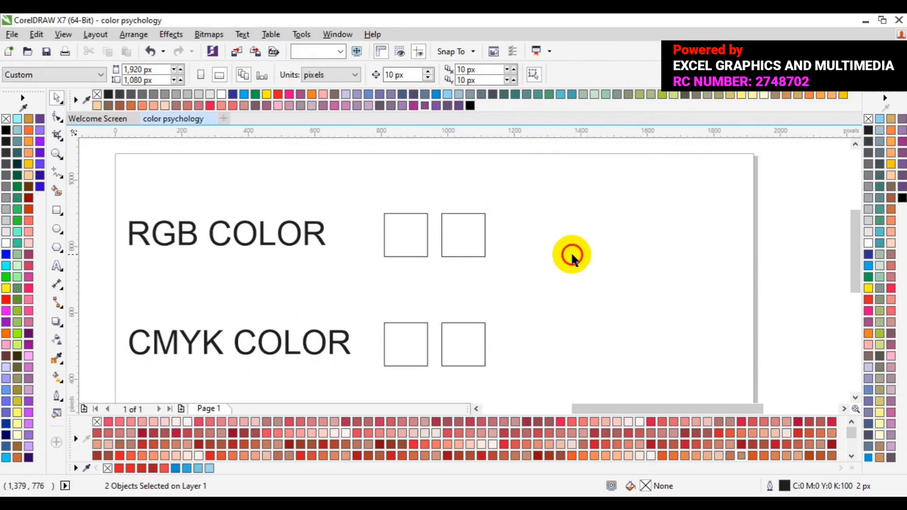
pyautogui.click(420, 256)
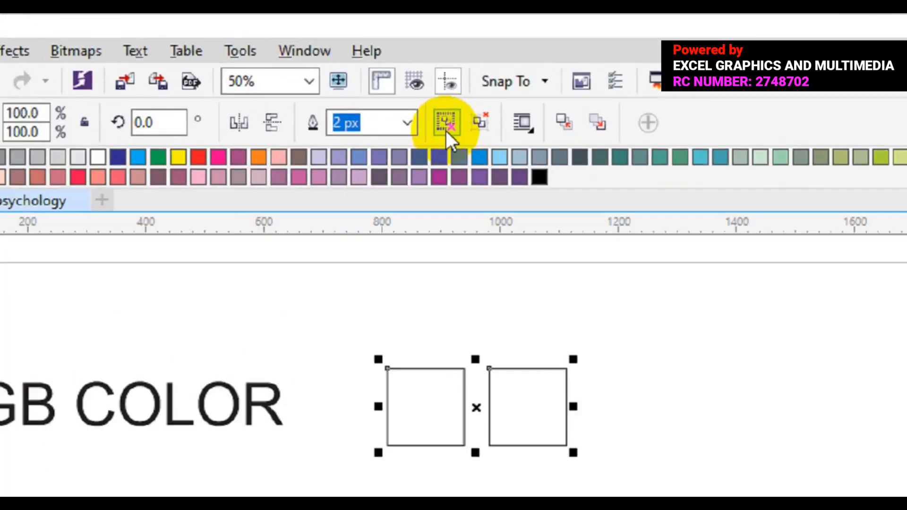
pyautogui.click(447, 125)
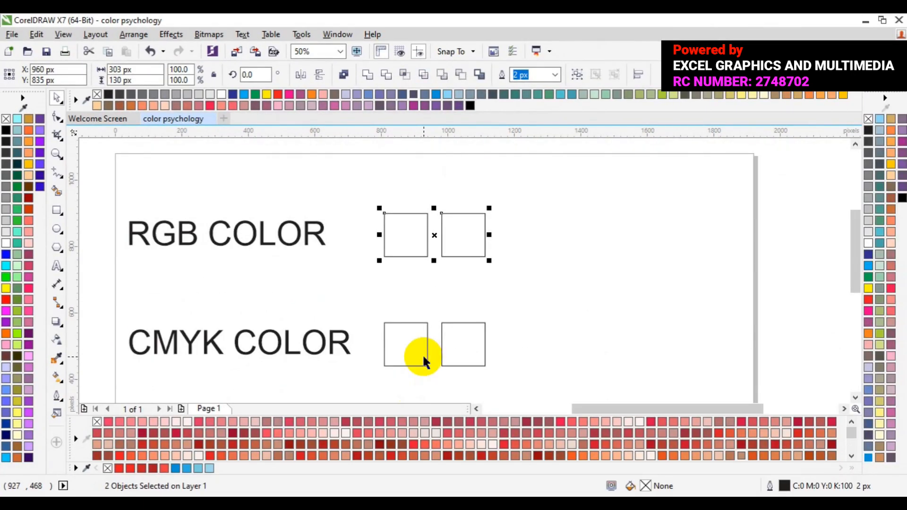
pyautogui.click(424, 360)
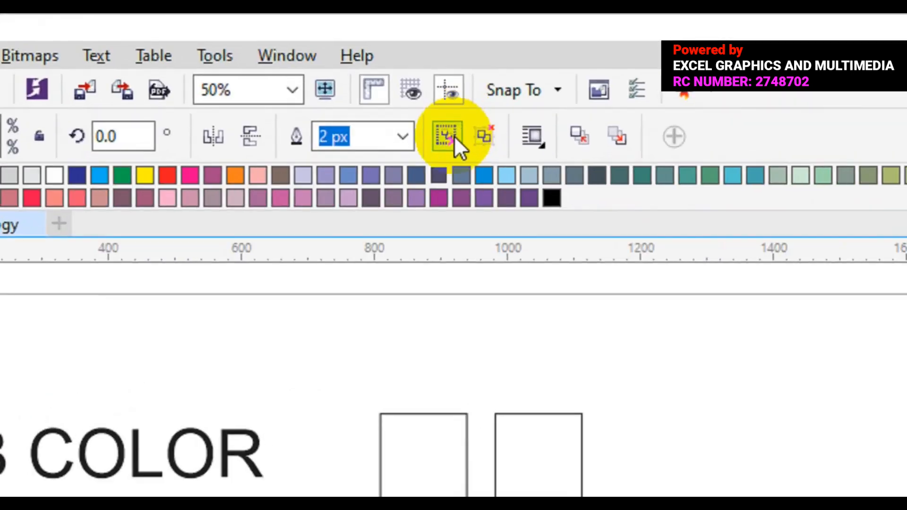
pyautogui.click(444, 122)
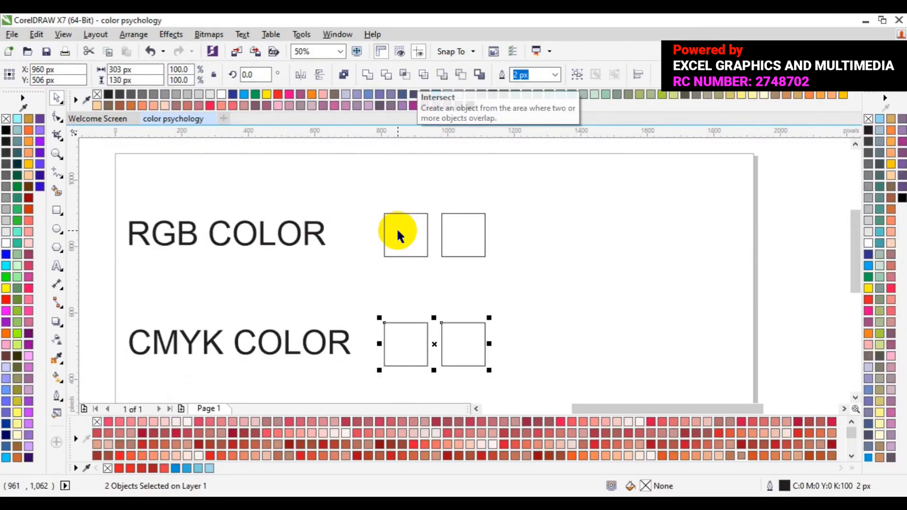
pyautogui.click(399, 263)
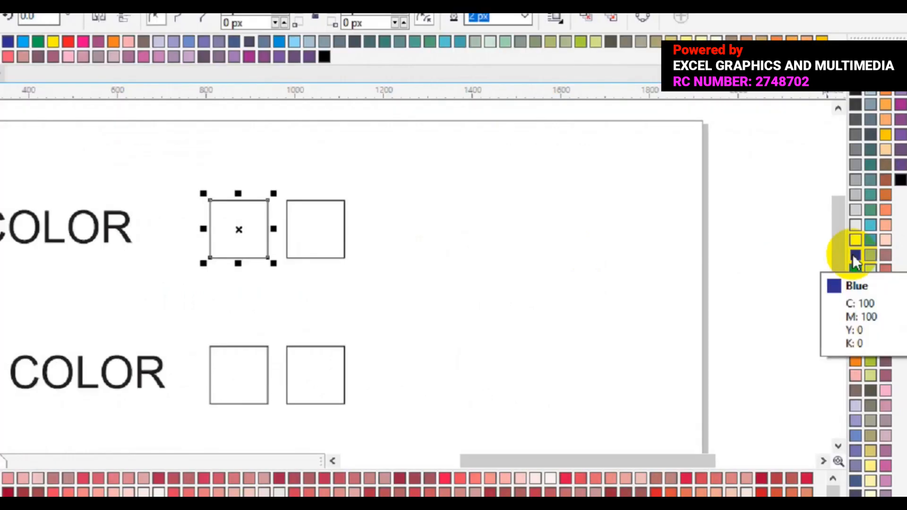
pyautogui.click(828, 255)
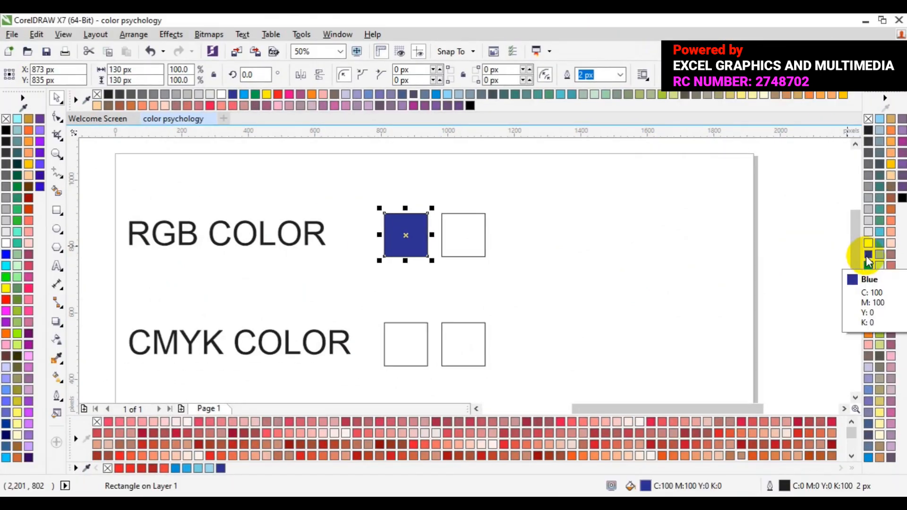
pyautogui.hotkey('ctrl', 'z')
# Step: Fill the first CMYK square with CMYK Blue (C100 M100 Y0 K0) and the first RGB square with RGB Blue (#0000FF)
pyautogui.click(395, 349)
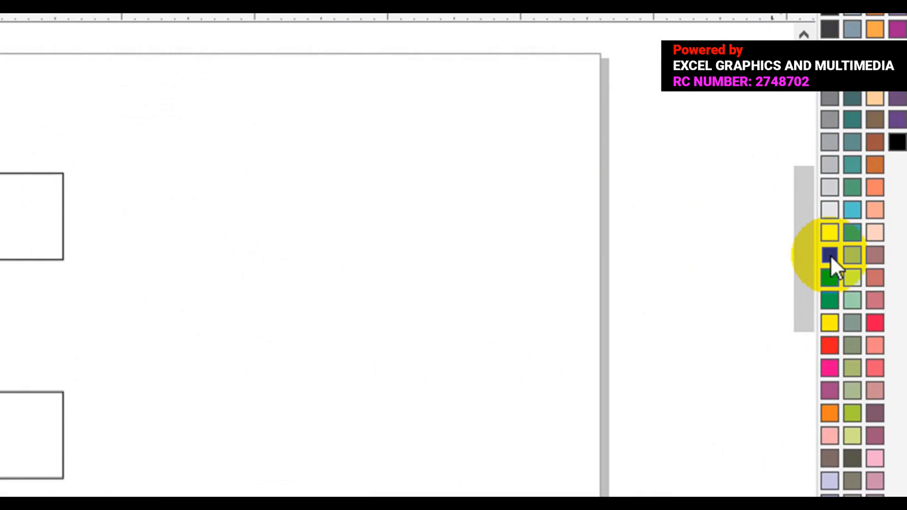
pyautogui.click(830, 255)
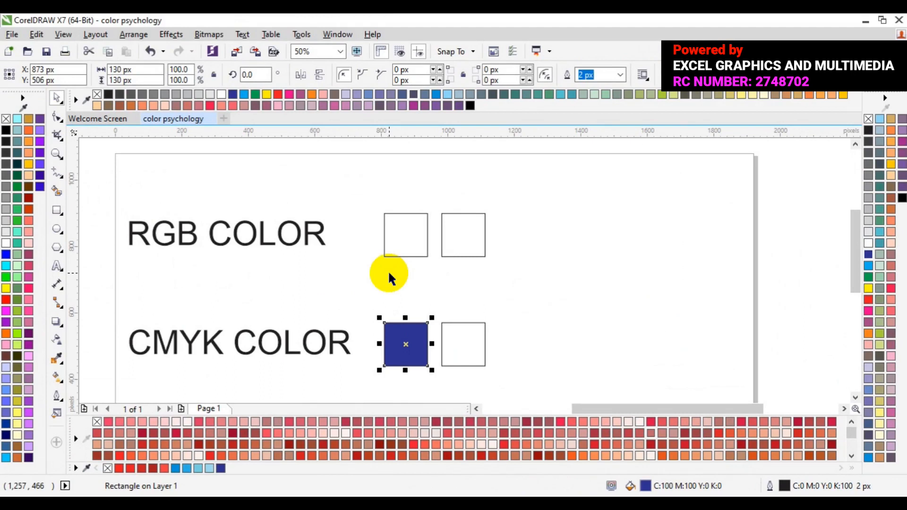
pyautogui.click(391, 252)
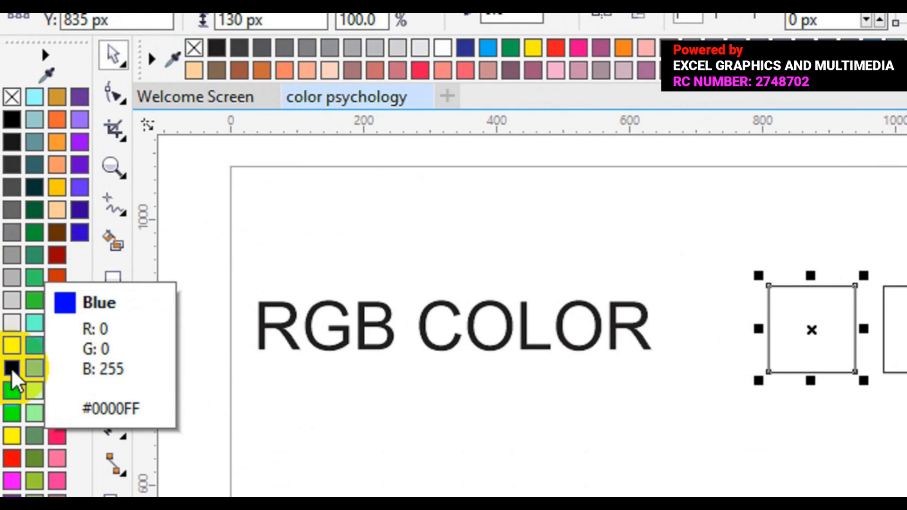
pyautogui.click(10, 367)
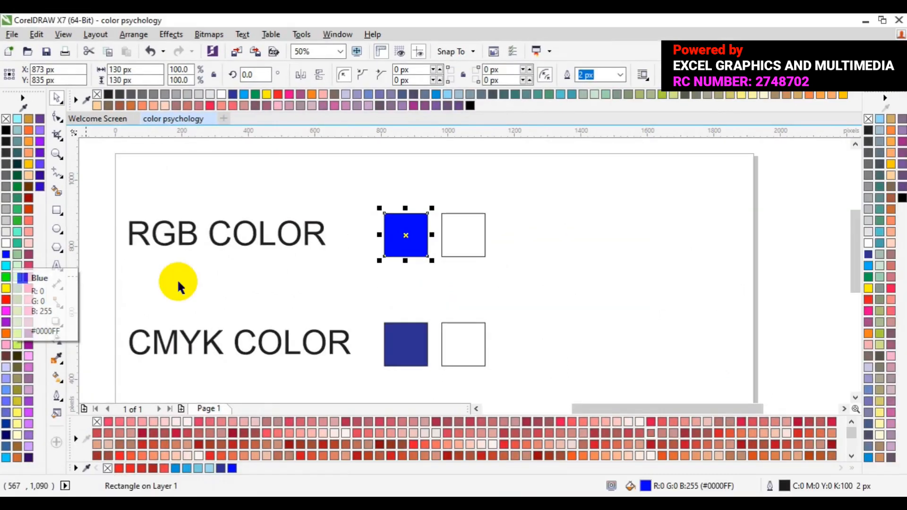
pyautogui.click(426, 267)
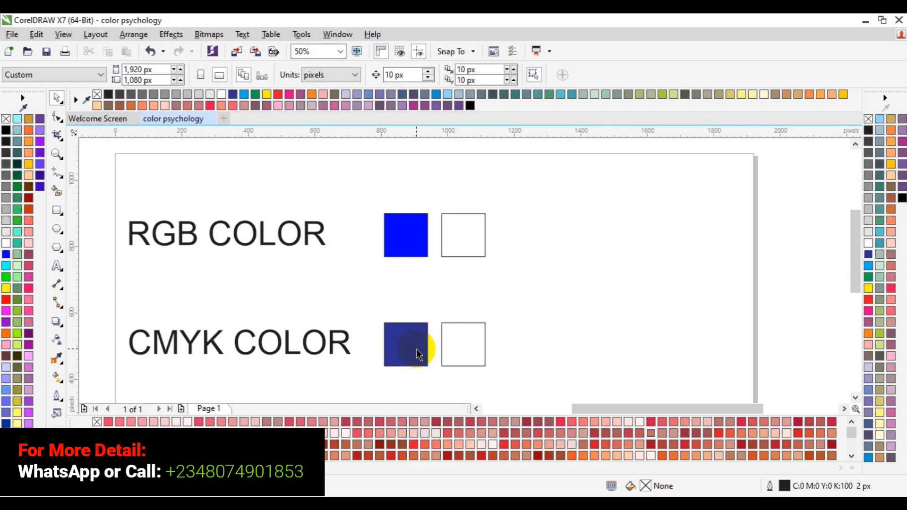
# Step: Fill the second CMYK square with a darker neighbouring shade of CMYK Blue, C100 M99 Y20 K11
pyautogui.click(420, 353)
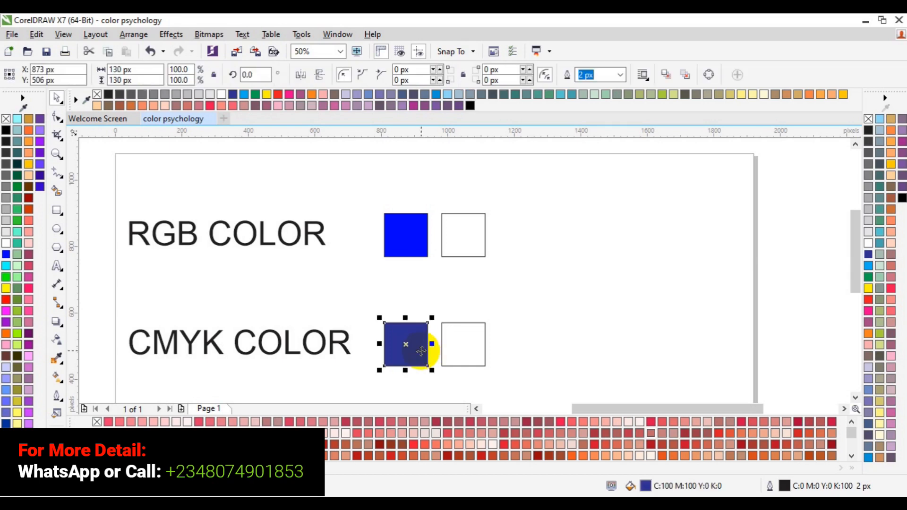
pyautogui.click(453, 356)
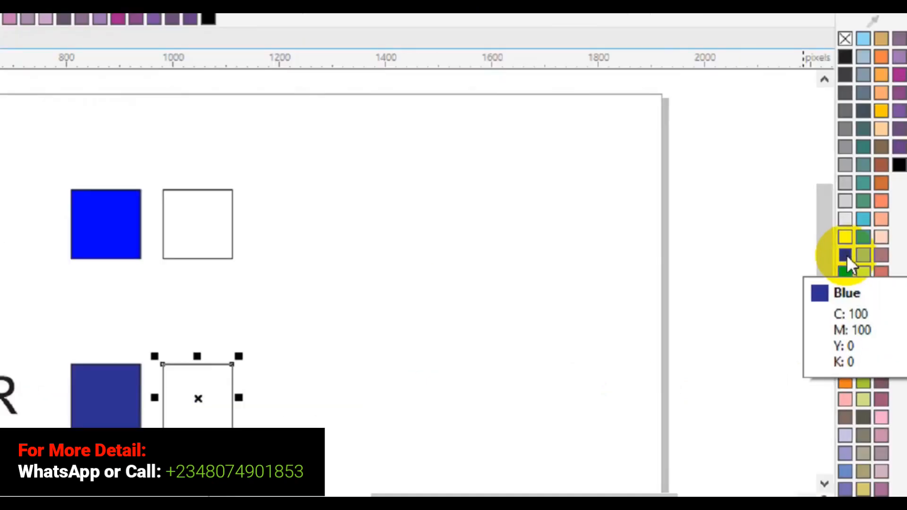
pyautogui.click(846, 255)
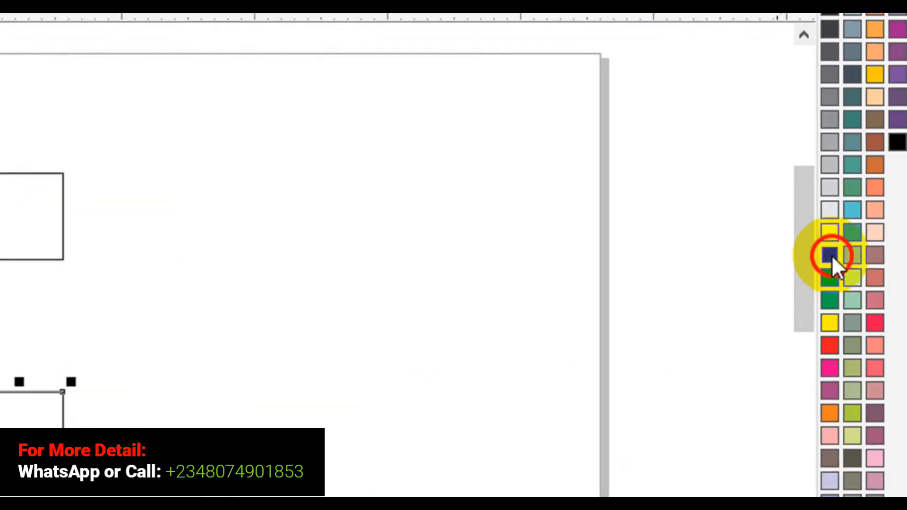
pyautogui.moveTo(832, 256); pyautogui.dragTo(763, 315)
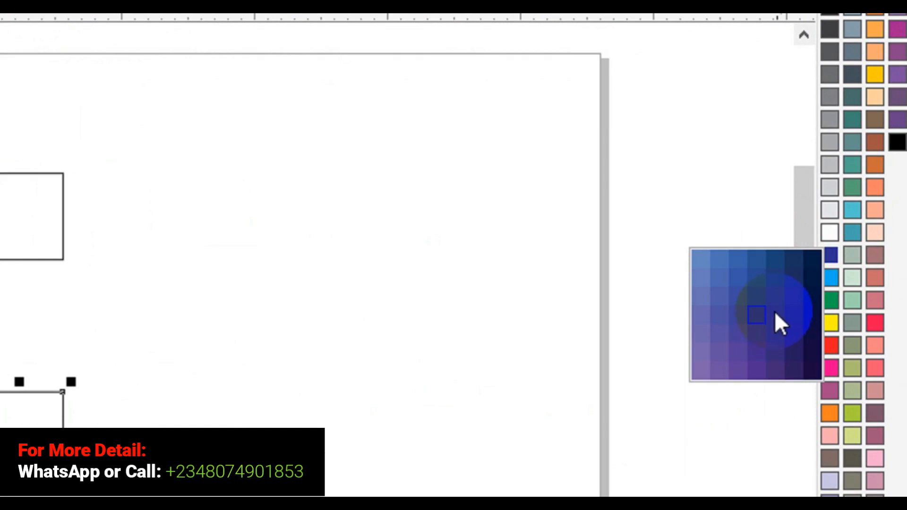
pyautogui.moveTo(774, 312); pyautogui.dragTo(775, 313)
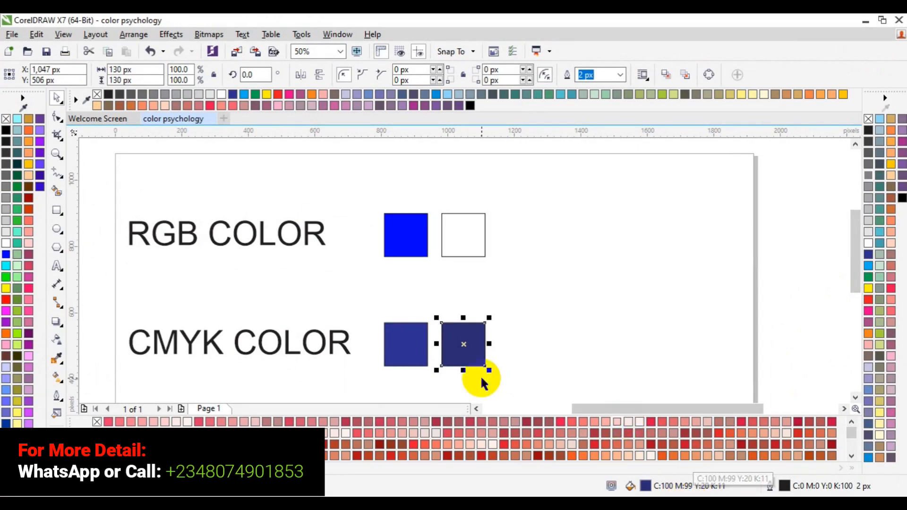
pyautogui.click(407, 356)
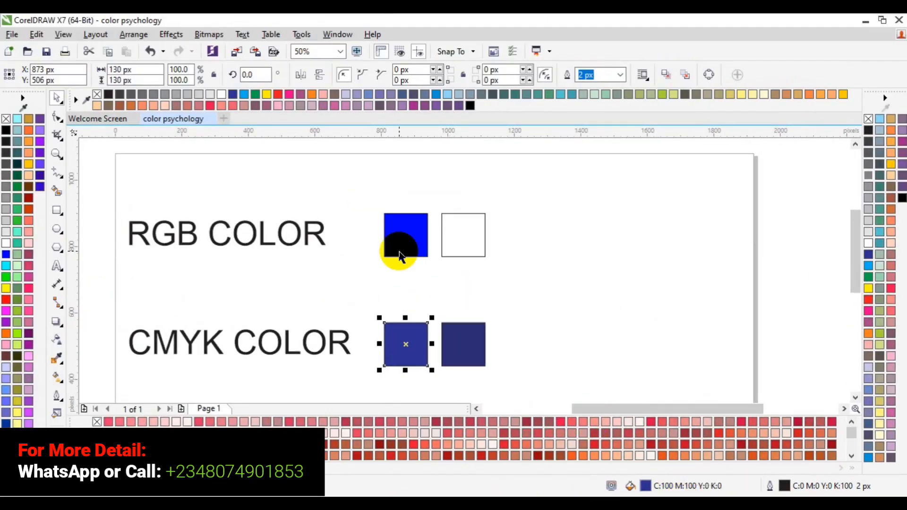
pyautogui.click(399, 254)
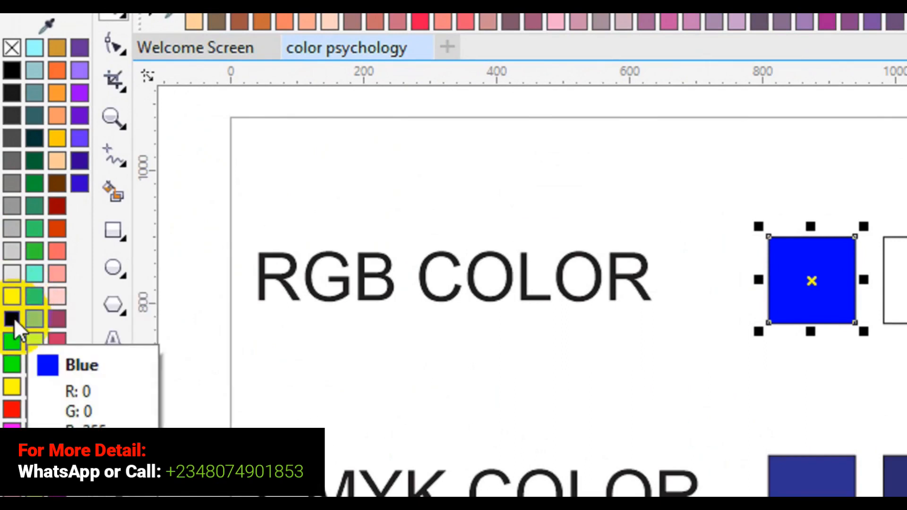
pyautogui.click(14, 317)
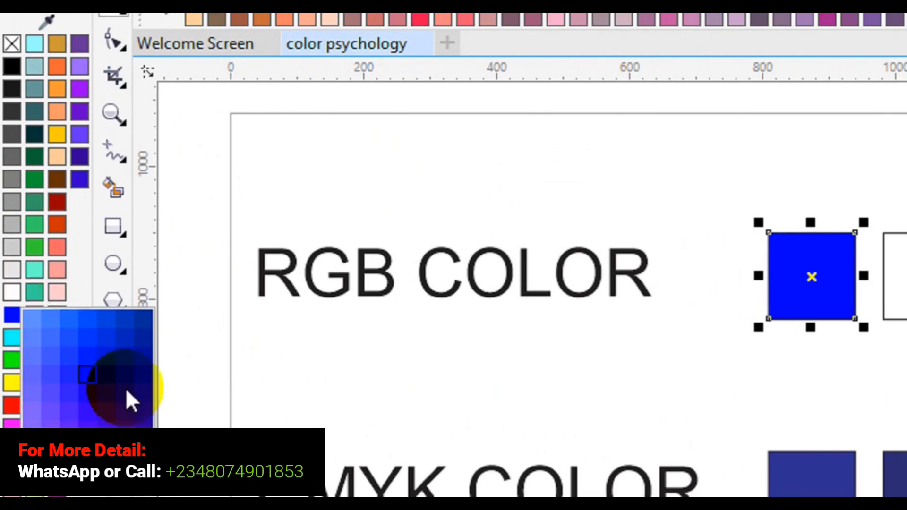
pyautogui.click(106, 375)
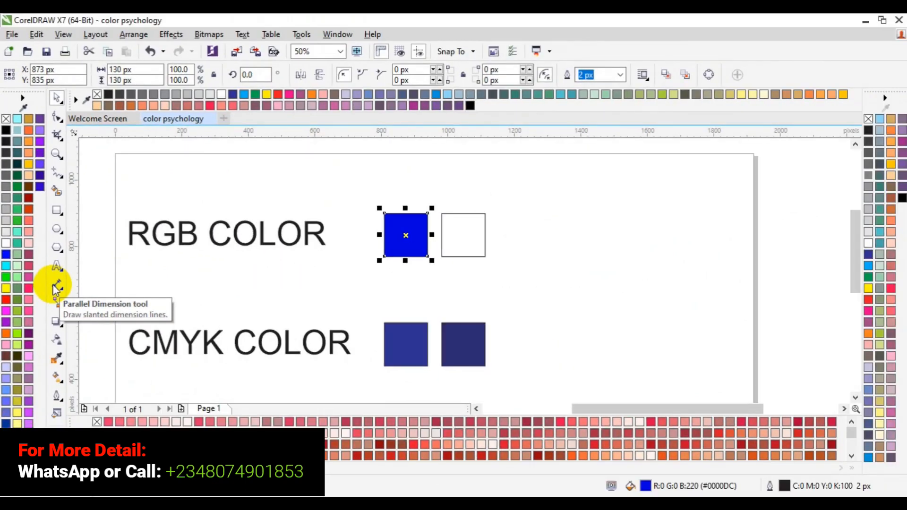
pyautogui.hotkey('ctrl', 'z')
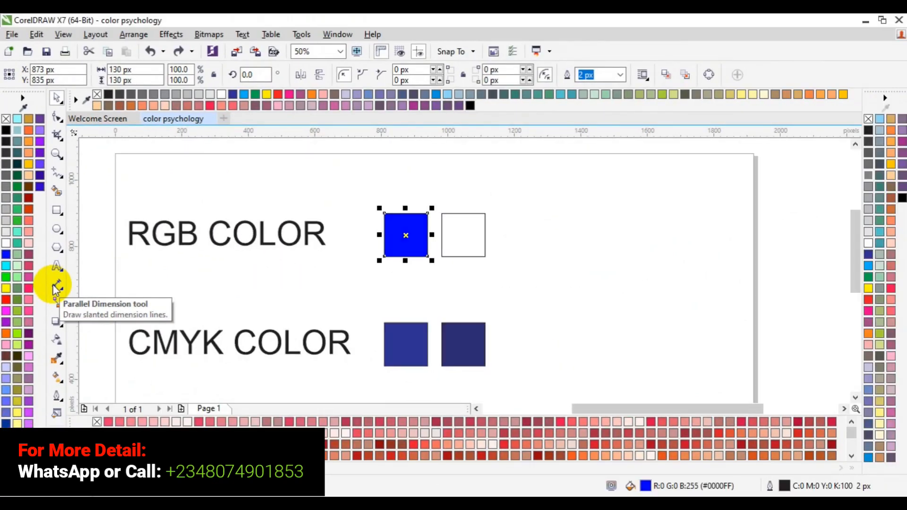
# Step: Fill the second RGB square with a slightly darker shade of RGB Blue, R0 G0 B220 (#0000DC)
pyautogui.click(462, 243)
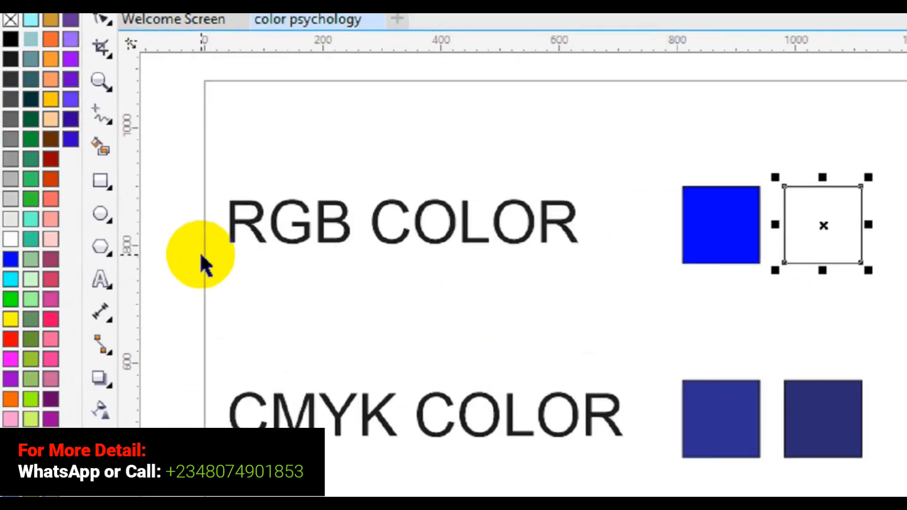
pyautogui.click(7, 228)
pyautogui.click(6, 229)
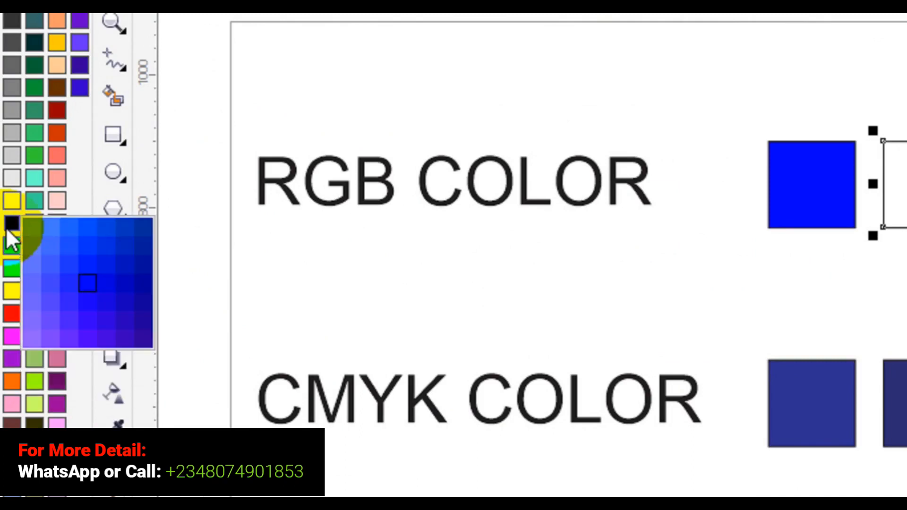
pyautogui.click(103, 281)
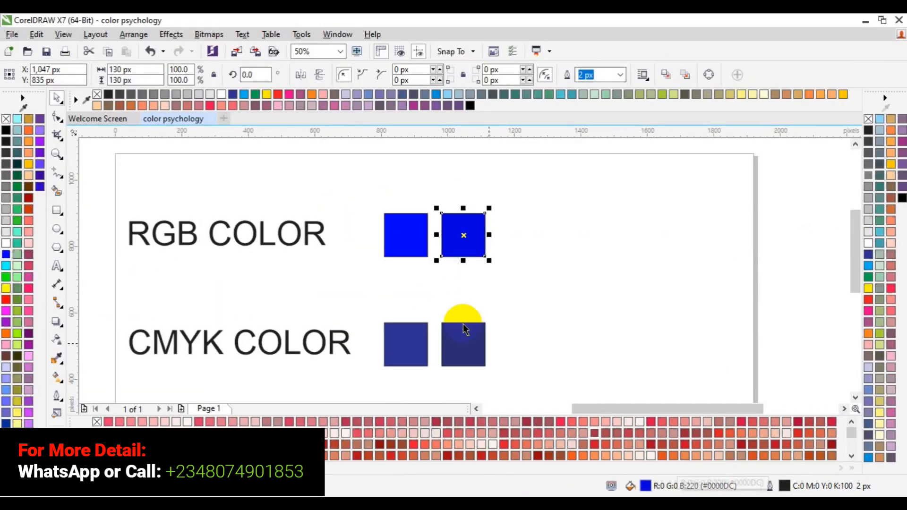
pyautogui.click(410, 245)
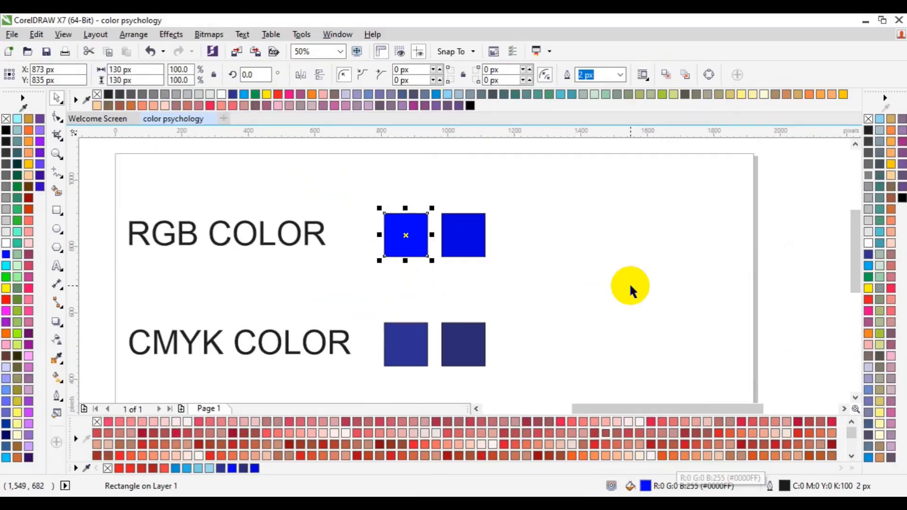
pyautogui.click(472, 237)
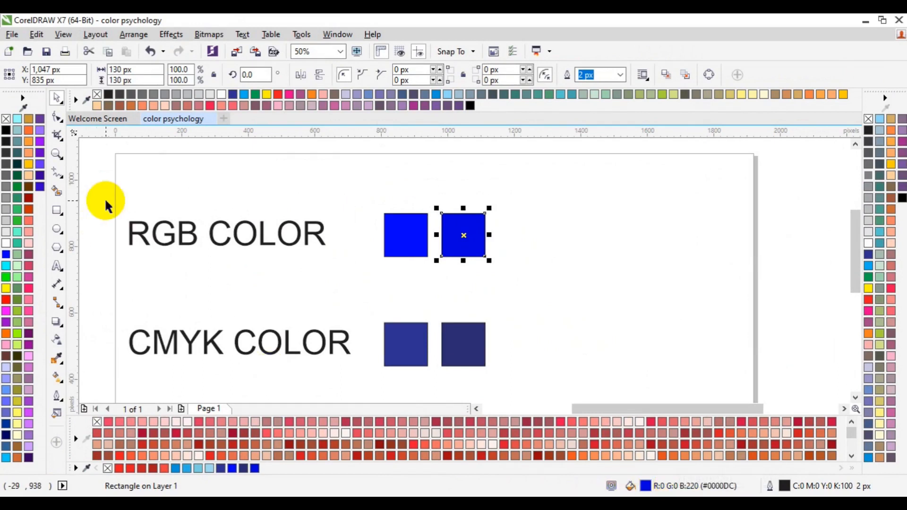
# Step: Group both labels and all four squares, center the group on the page and move it straight up to about Y 676 px
pyautogui.moveTo(106, 201); pyautogui.dragTo(547, 379)
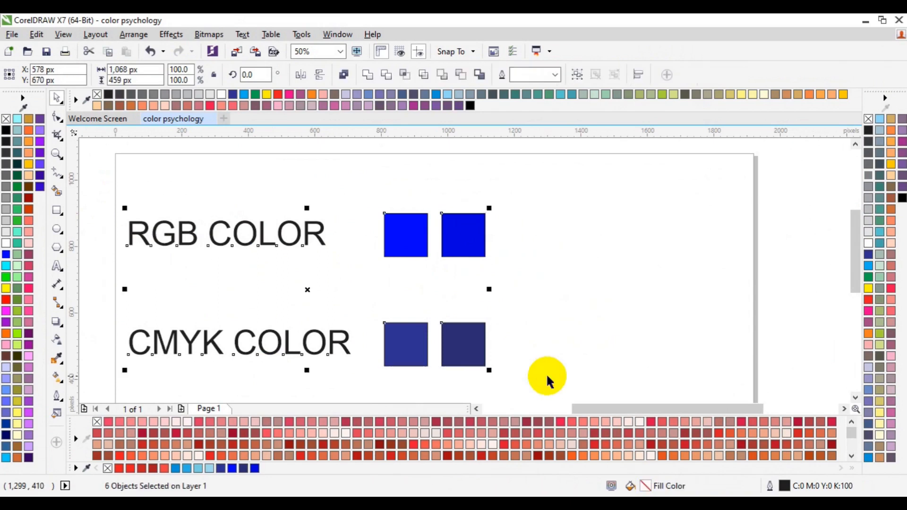
pyautogui.click(576, 73)
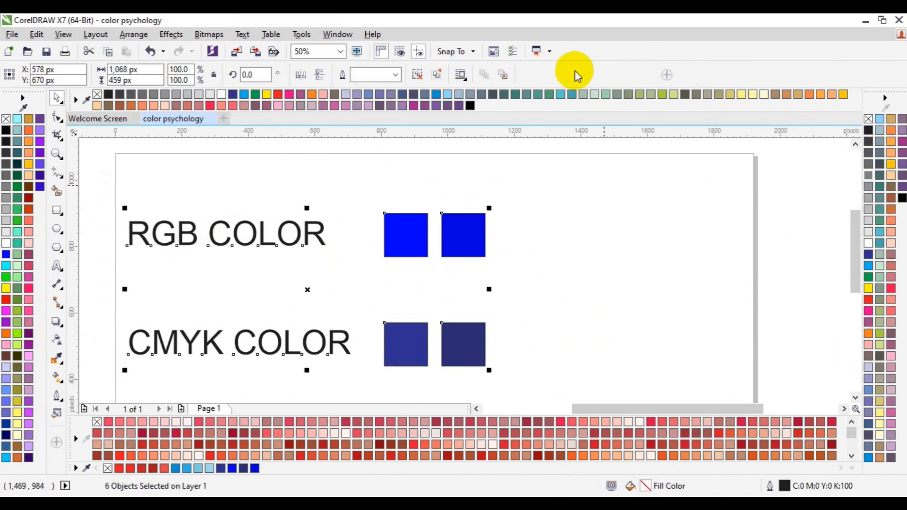
pyautogui.press('p')
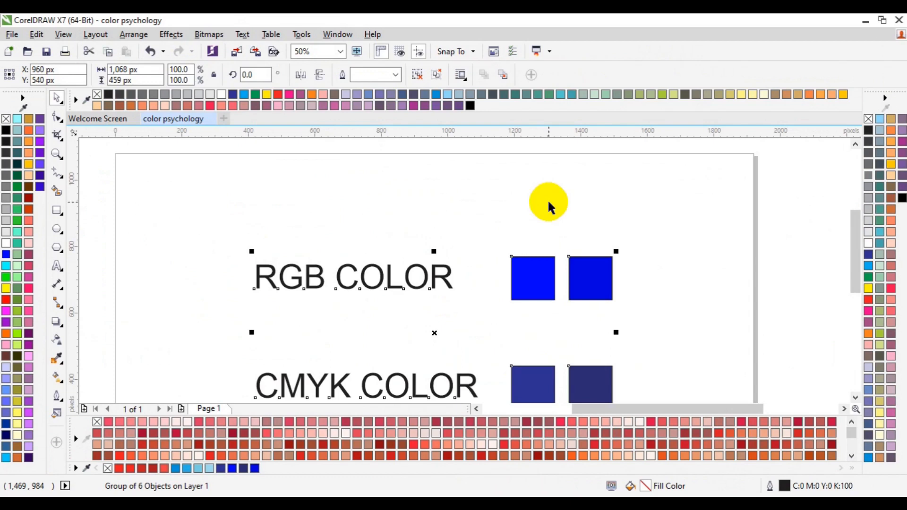
pyautogui.moveTo(436, 335); pyautogui.dragTo(429, 287)
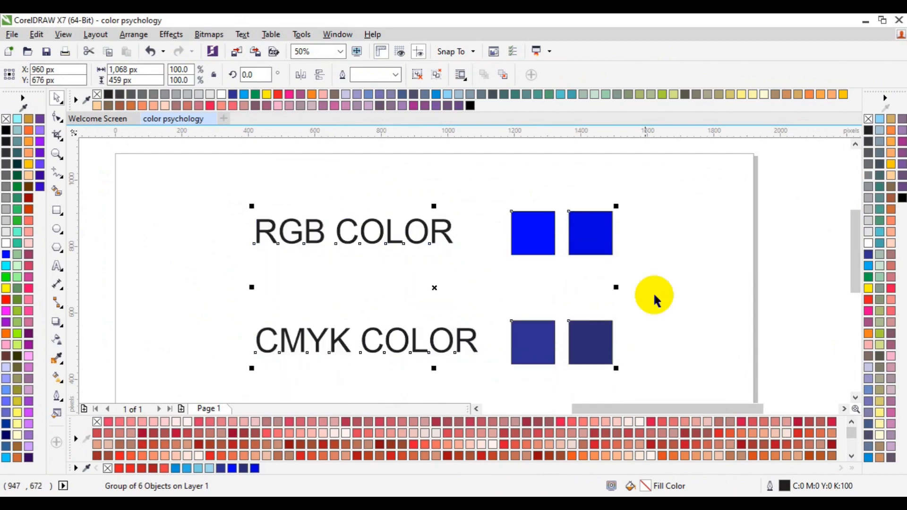
pyautogui.click(684, 299)
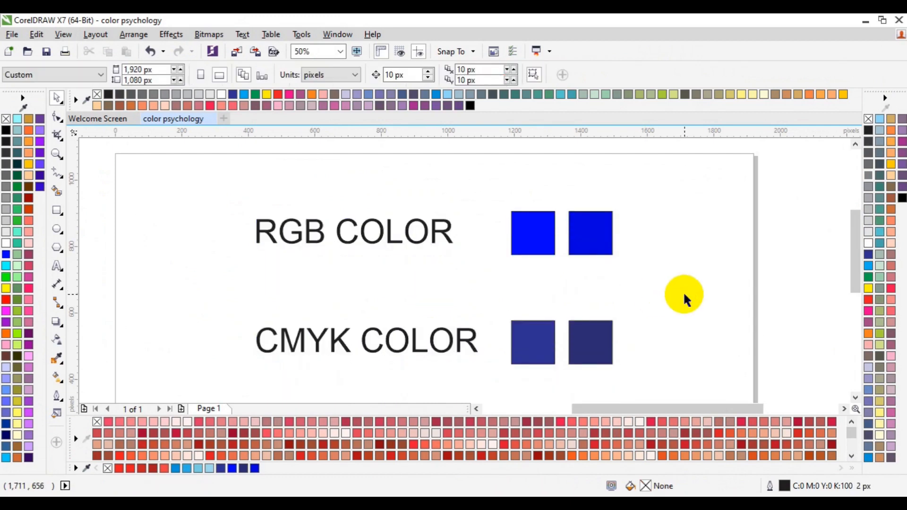